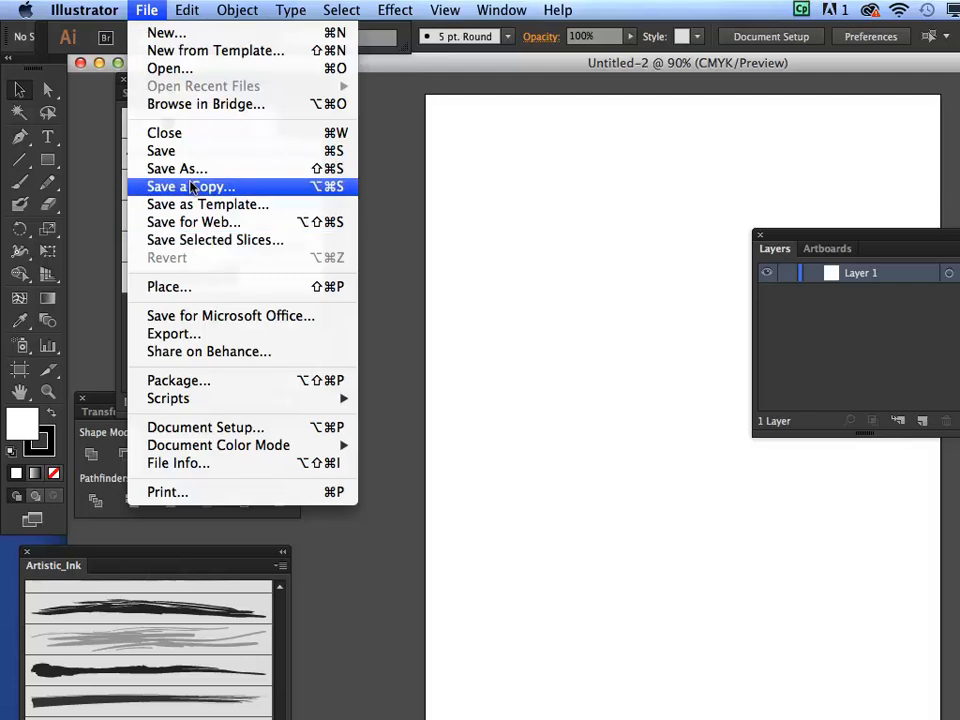
Step: Place the image "line art me.psd" on the artboard, sized to cover most of the page
left_click(193, 283)
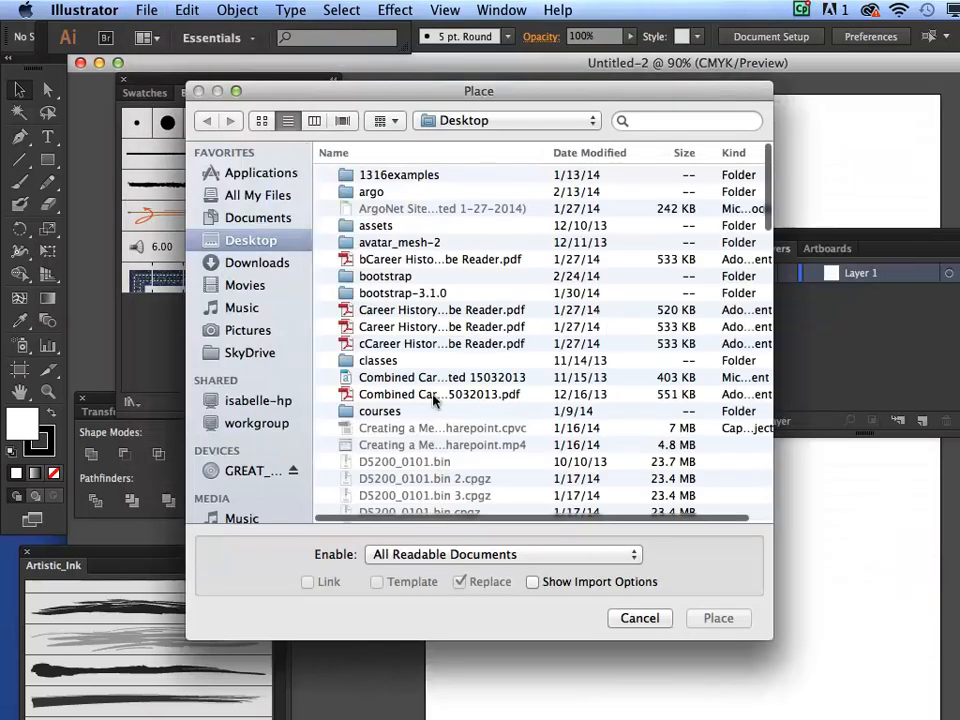
scroll(433, 399, "down", 10)
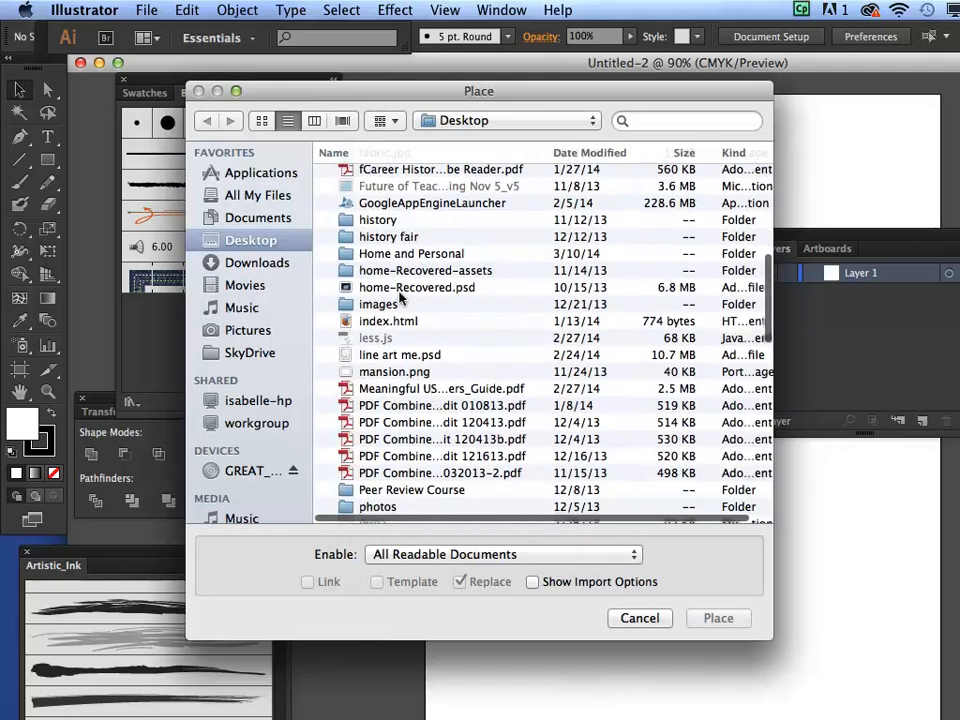
double_click(383, 355)
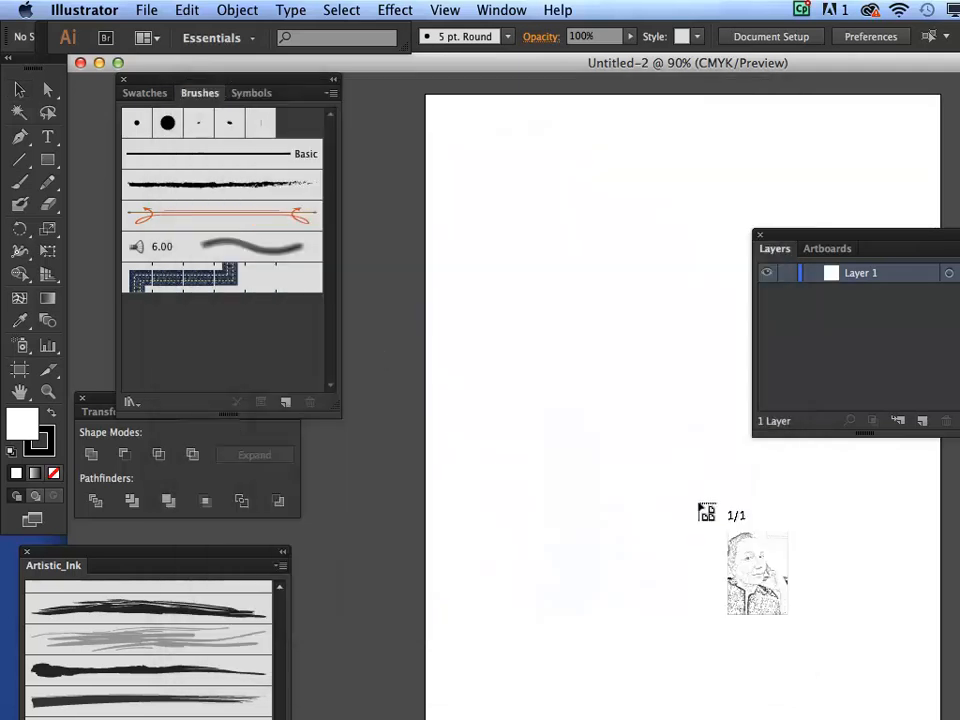
left_click_drag(461, 150, 928, 682)
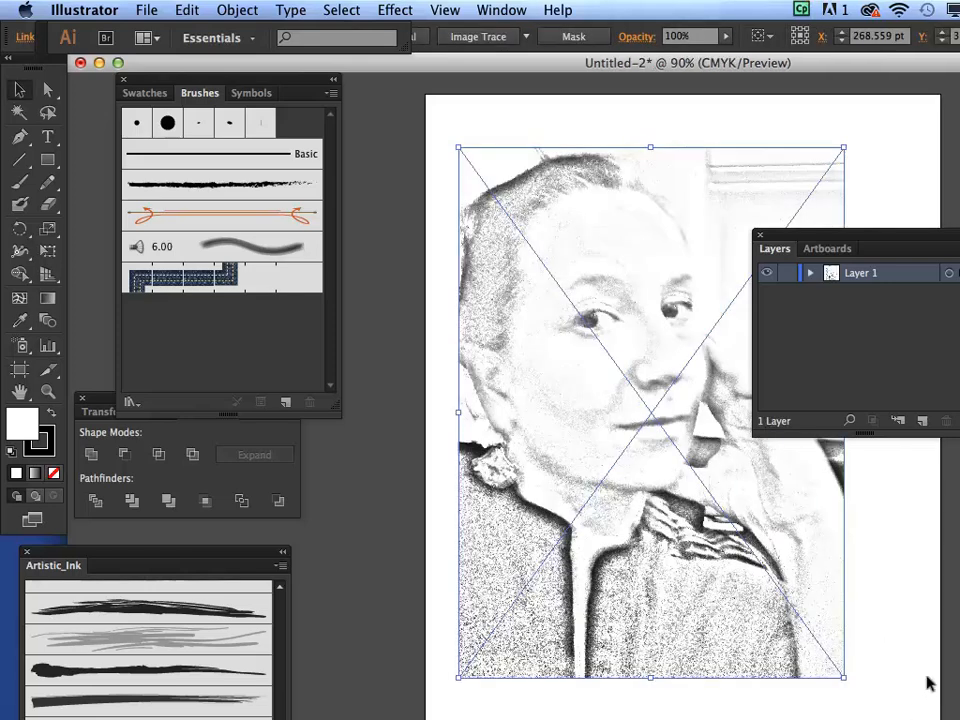
Step: Lock the layer holding the placed image and add a new layer above it, keeping the artwork unobstructed
left_click(785, 276)
left_click(921, 421)
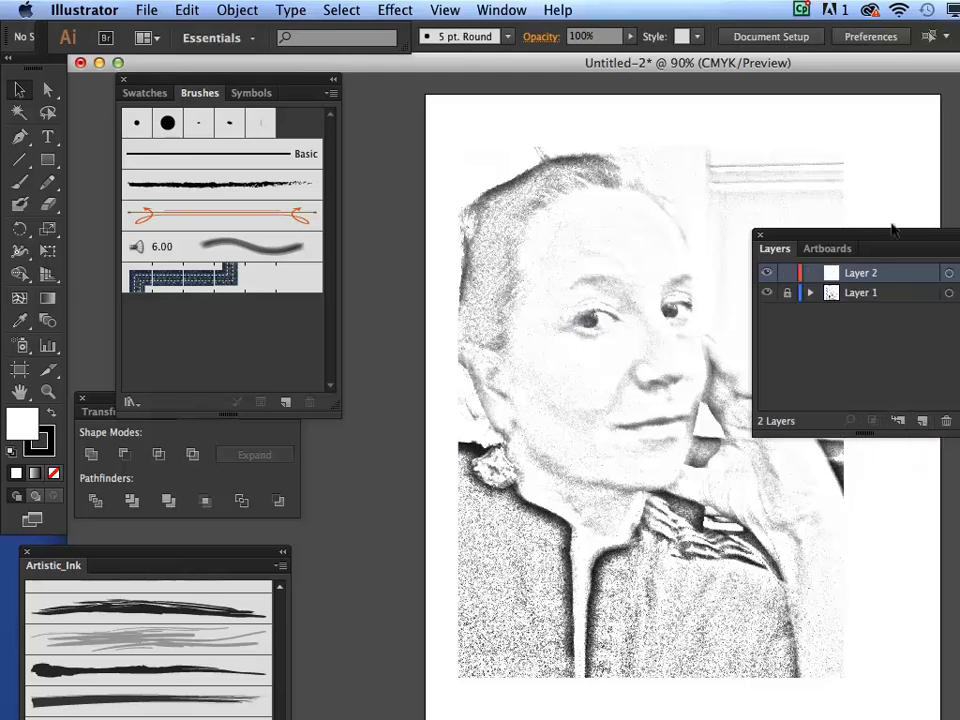
left_click_drag(884, 231, 959, 232)
Step: Dock the Artistic_Ink library below the brushes and choose its Tapered Stroke brush for the Paintbrush tool
mouse_move(155, 570)
left_mouse_down()
mouse_move(266, 407)
mouse_move(261, 364)
left_mouse_up()
left_click(19, 182)
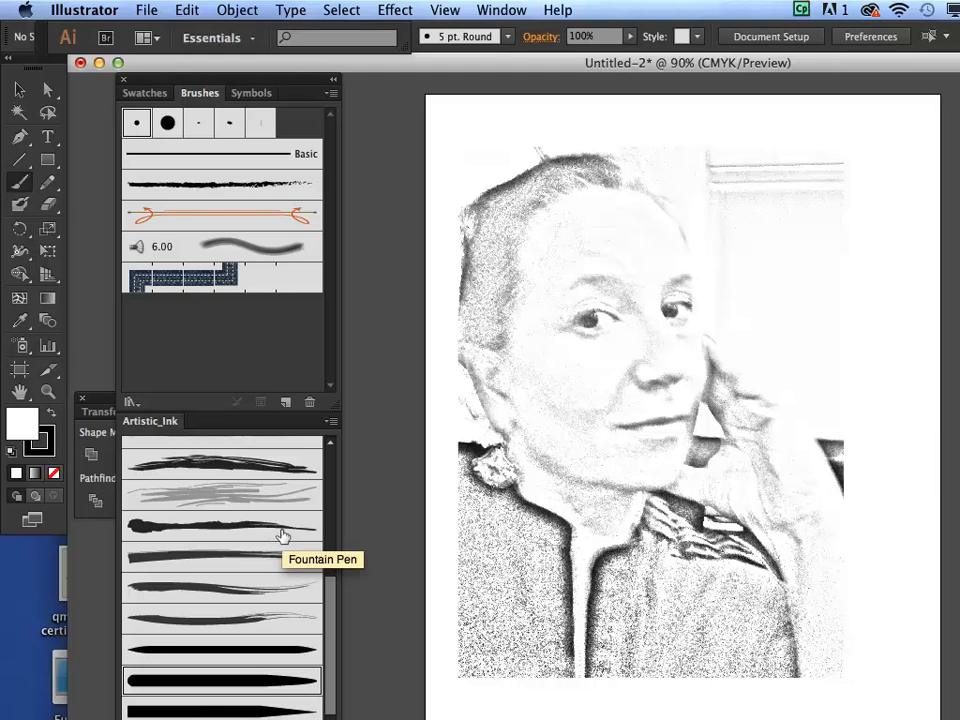
left_click(214, 652)
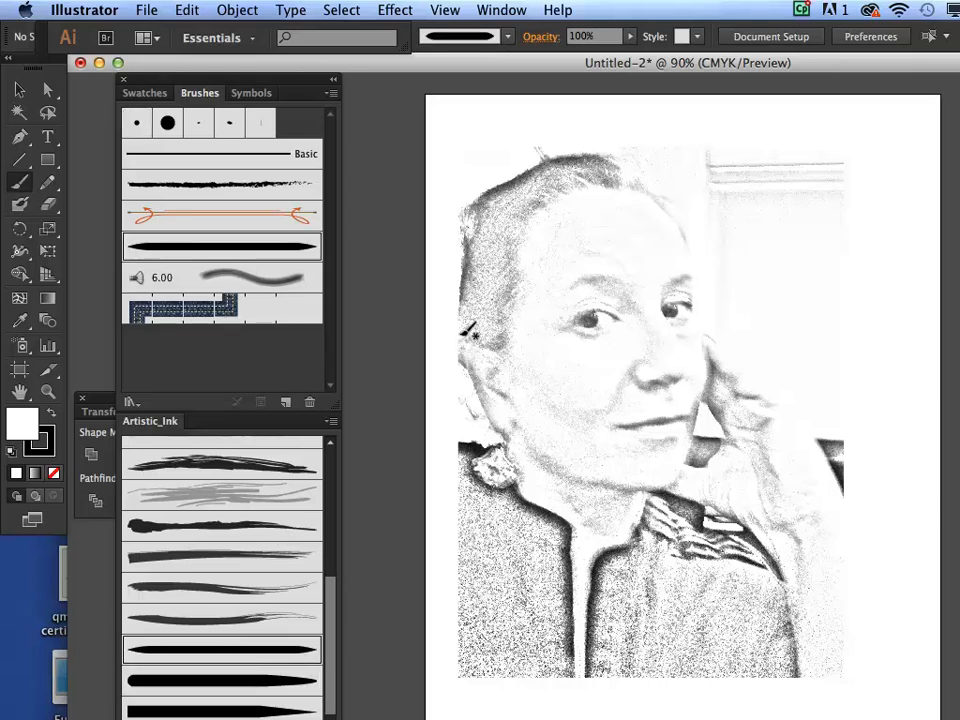
Step: Trace the outer contour of the ear, body, raised arm and head with the Paintbrush
mouse_move(458, 336)
left_mouse_down()
mouse_move(510, 426)
mouse_move(472, 448)
mouse_move(461, 426)
mouse_move(458, 664)
left_mouse_up()
mouse_move(623, 660)
left_mouse_down()
mouse_move(879, 657)
mouse_move(854, 554)
mouse_move(850, 445)
mouse_move(838, 415)
mouse_move(823, 424)
mouse_move(793, 388)
mouse_move(709, 326)
mouse_move(676, 215)
mouse_move(609, 149)
mouse_move(564, 137)
mouse_move(473, 193)
left_mouse_up()
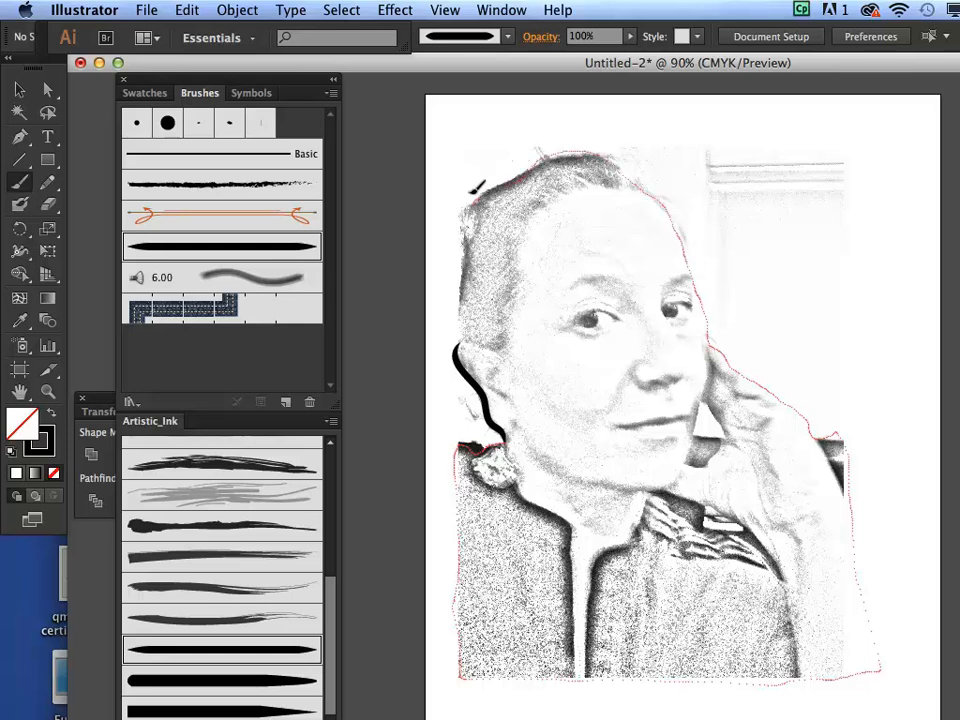
left_click_drag(466, 292, 456, 336)
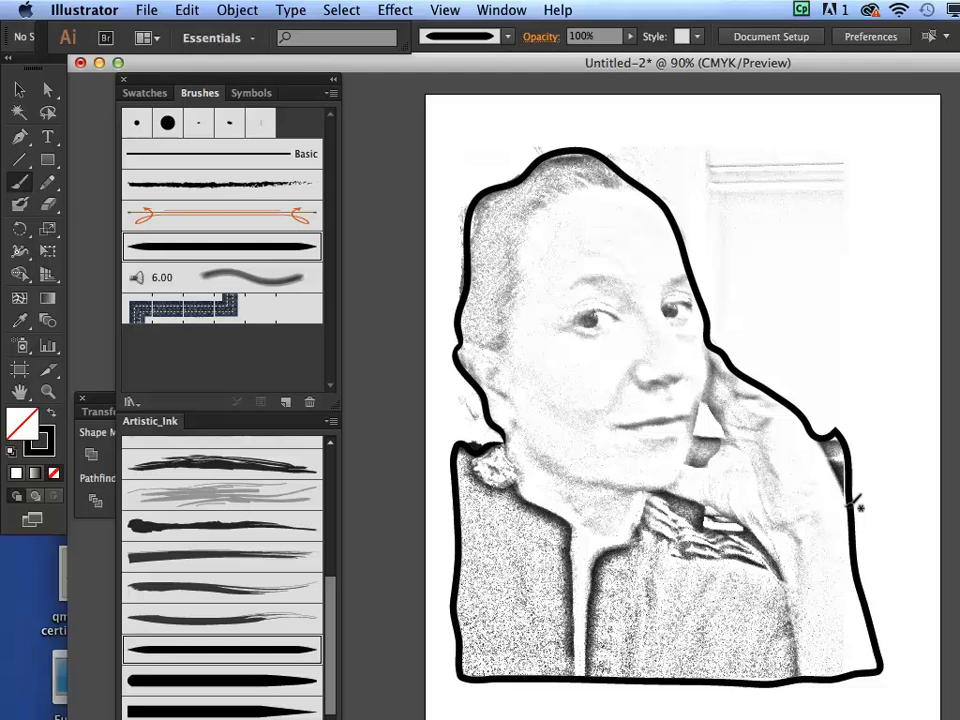
Step: Move the outline's anchor points at the shoulder behind the hand and beside the cheek slightly downward to smooth the contour
left_click(45, 88)
left_click(837, 434)
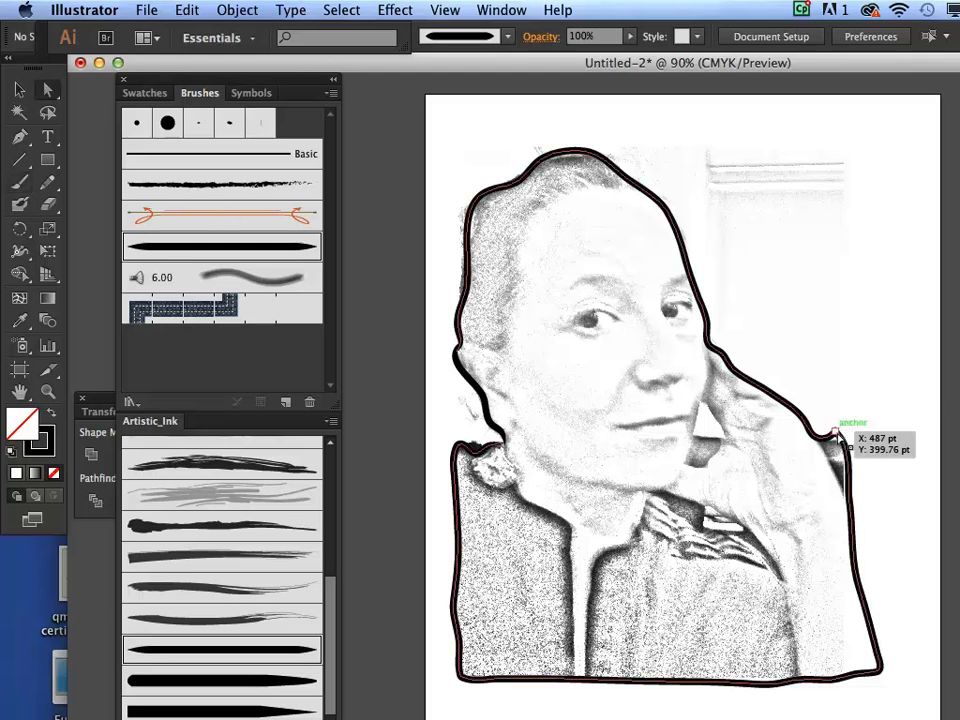
left_click(837, 434)
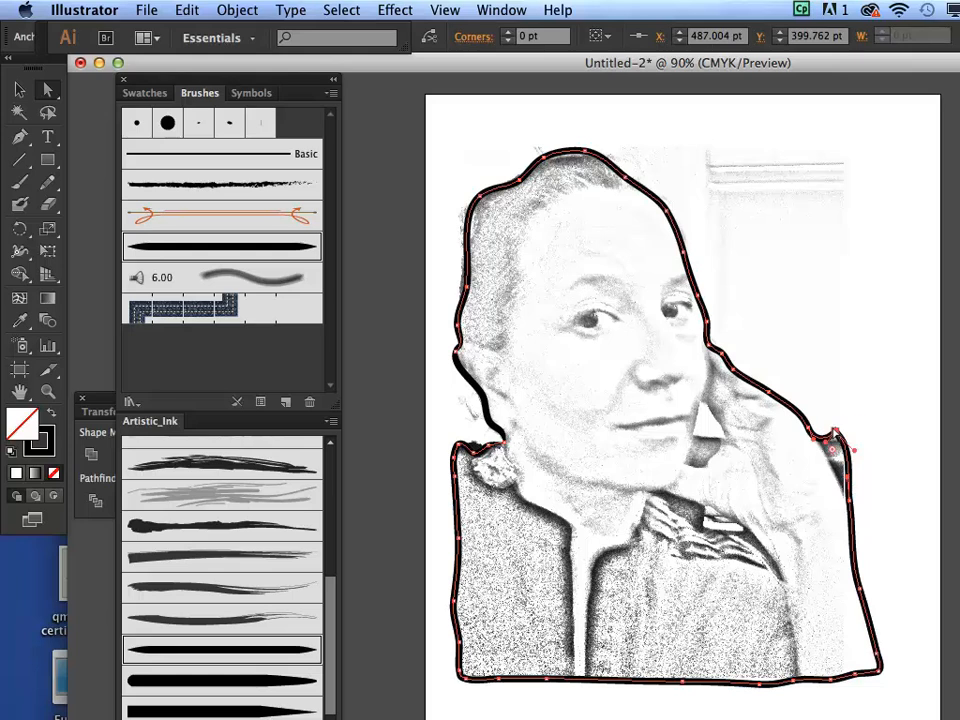
left_click_drag(837, 434, 837, 443)
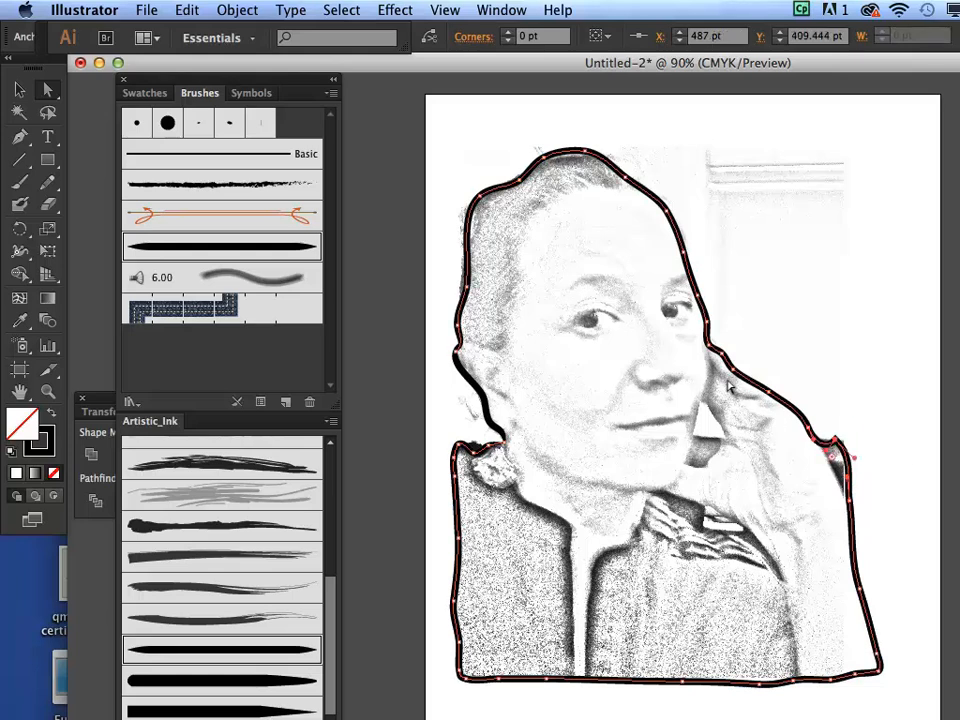
left_click(720, 352)
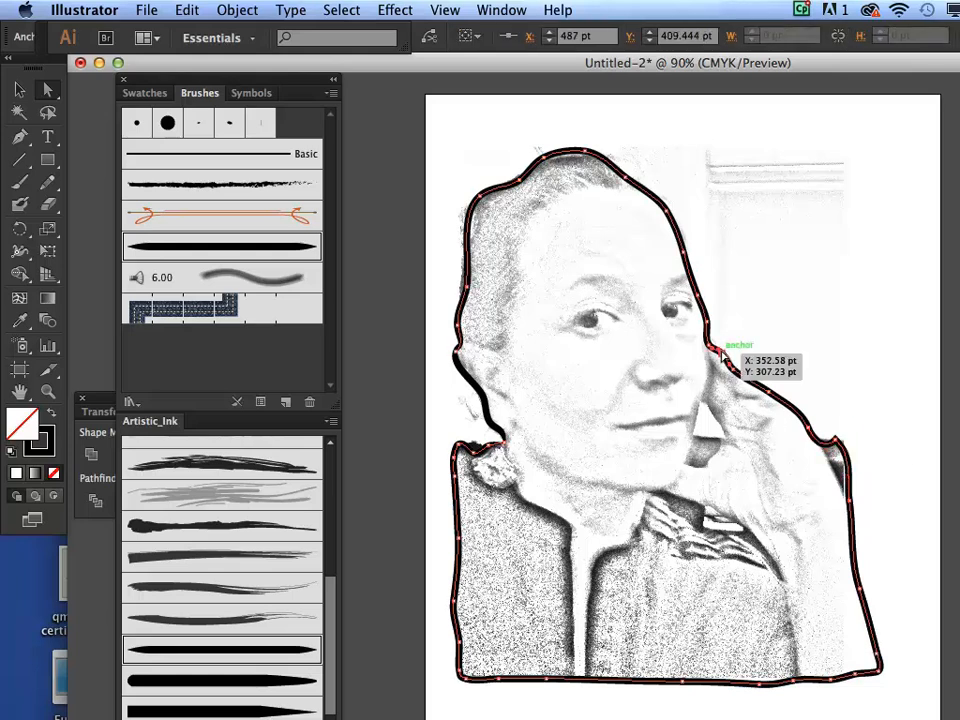
left_click_drag(721, 353, 721, 363)
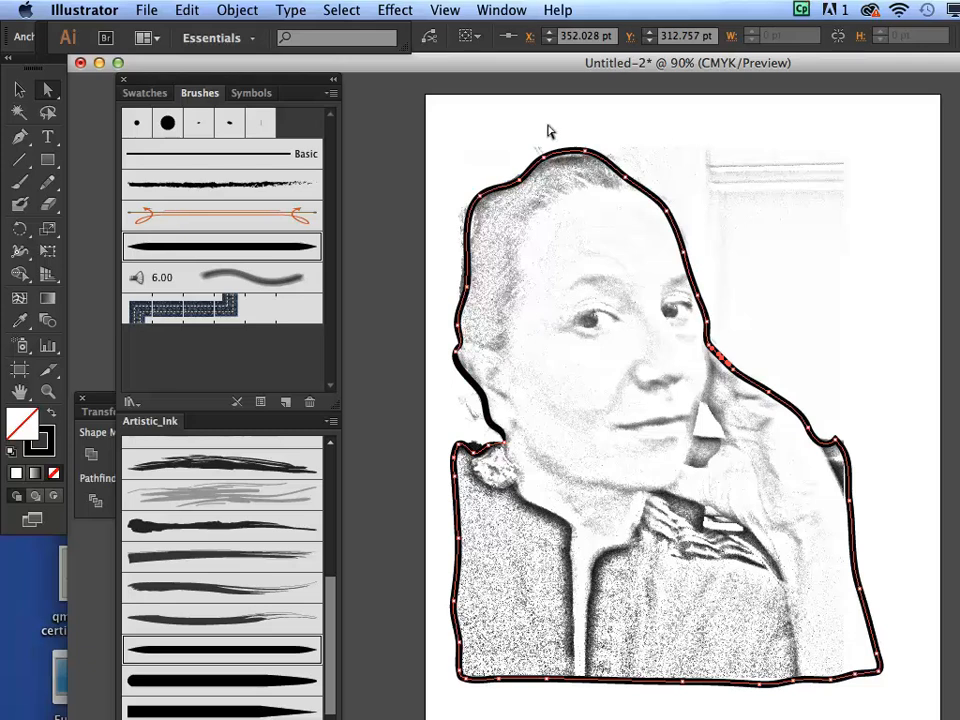
Step: Paint the upper lids and pupils of both eyes over the photo with the Paintbrush
left_click(18, 184)
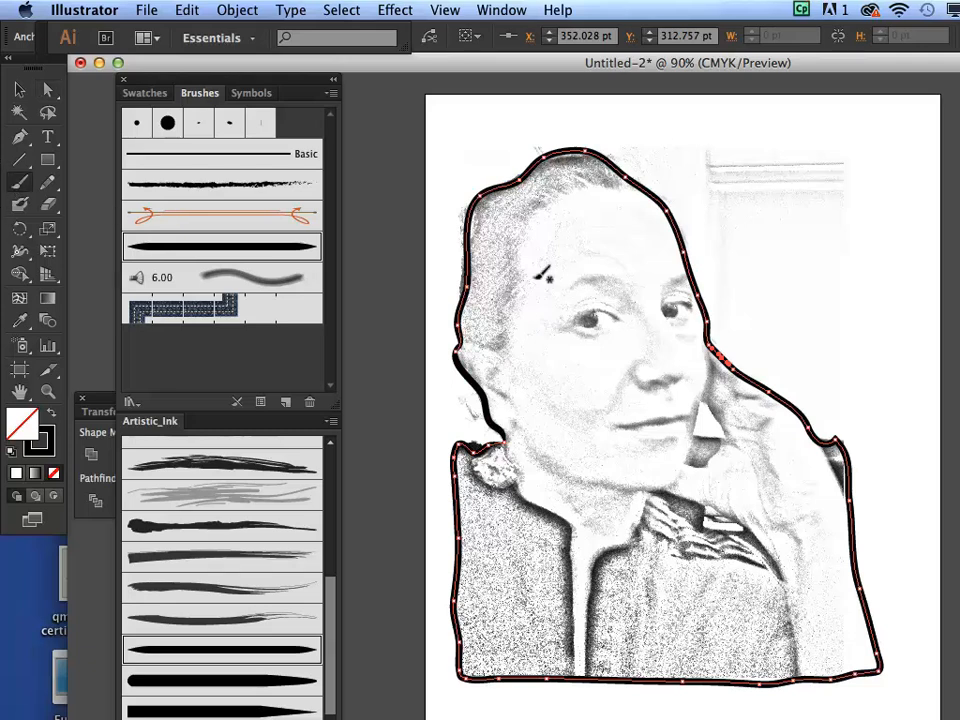
left_click_drag(614, 316, 566, 322)
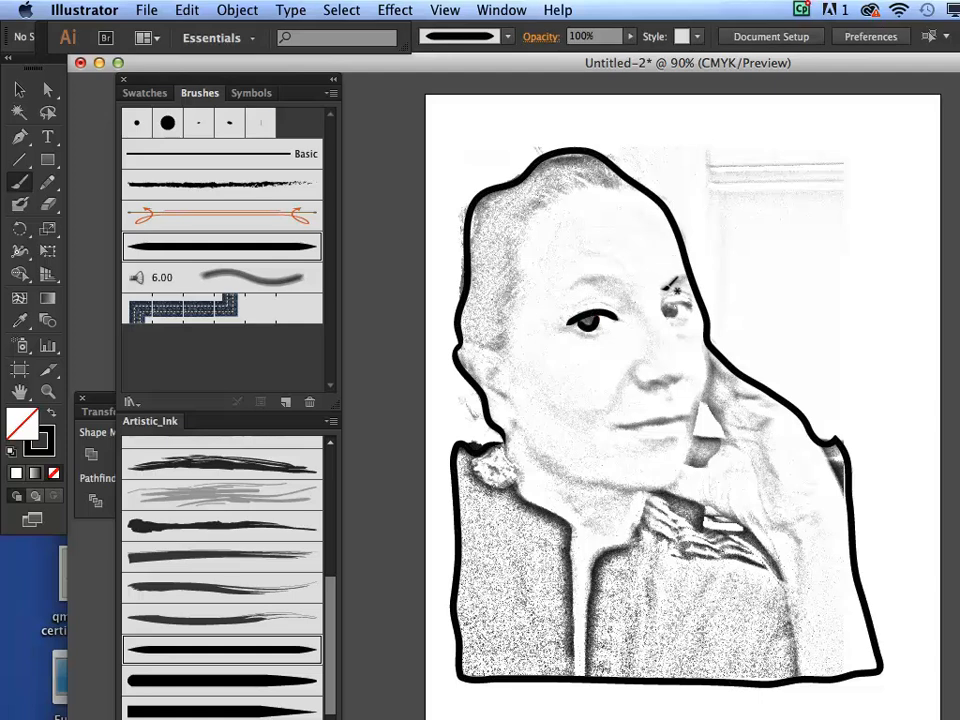
mouse_move(665, 300)
left_mouse_down()
mouse_move(692, 285)
mouse_move(676, 303)
mouse_move(672, 296)
left_mouse_up()
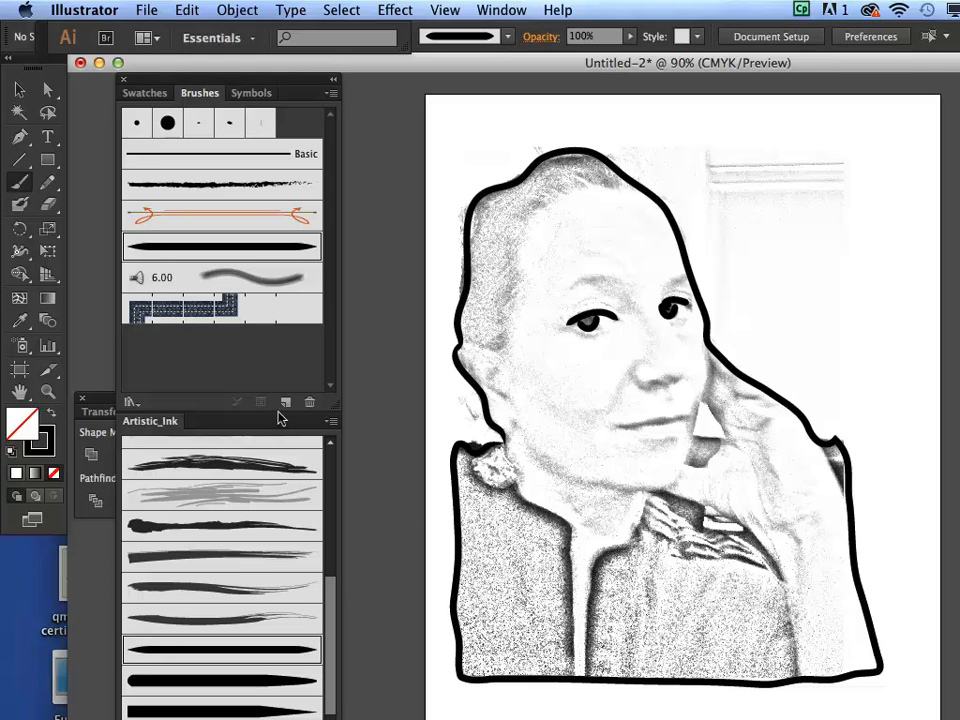
left_click_drag(281, 418, 291, 302)
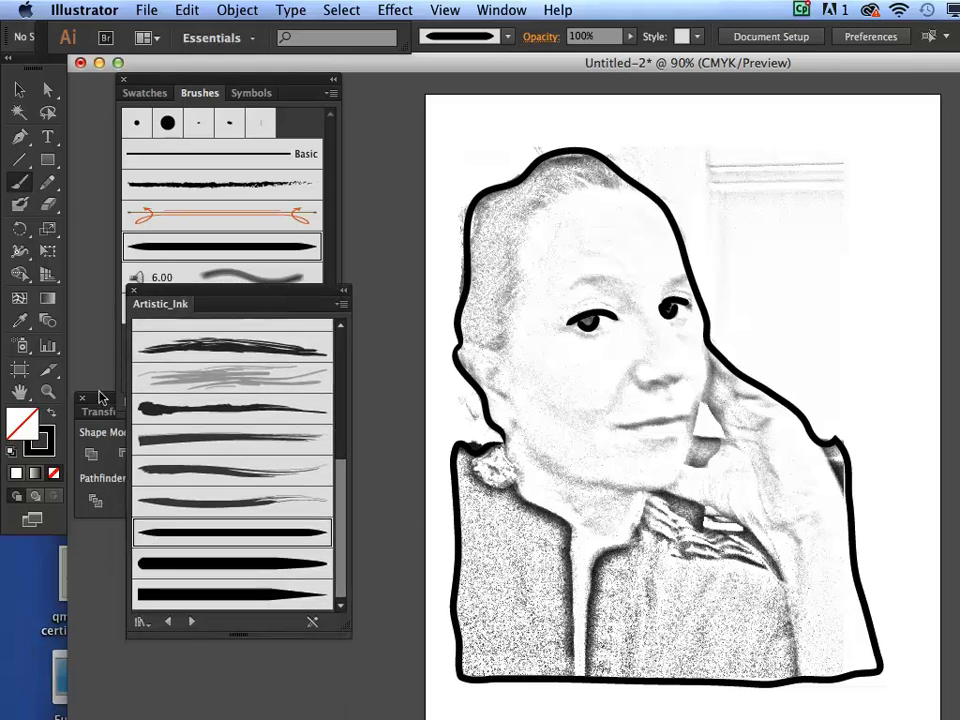
left_click(505, 10)
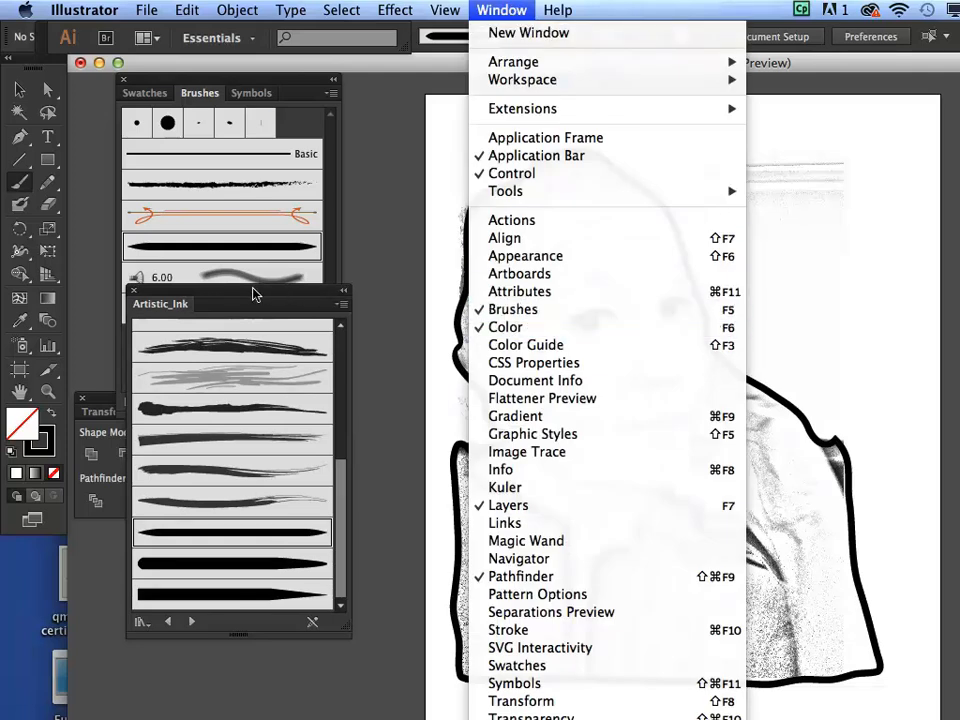
left_click(249, 229)
left_click_drag(255, 292, 242, 400)
Step: Review the Tapered Stroke brush's width and scale settings in its Art Brush Options, keeping them as they are
left_click(330, 96)
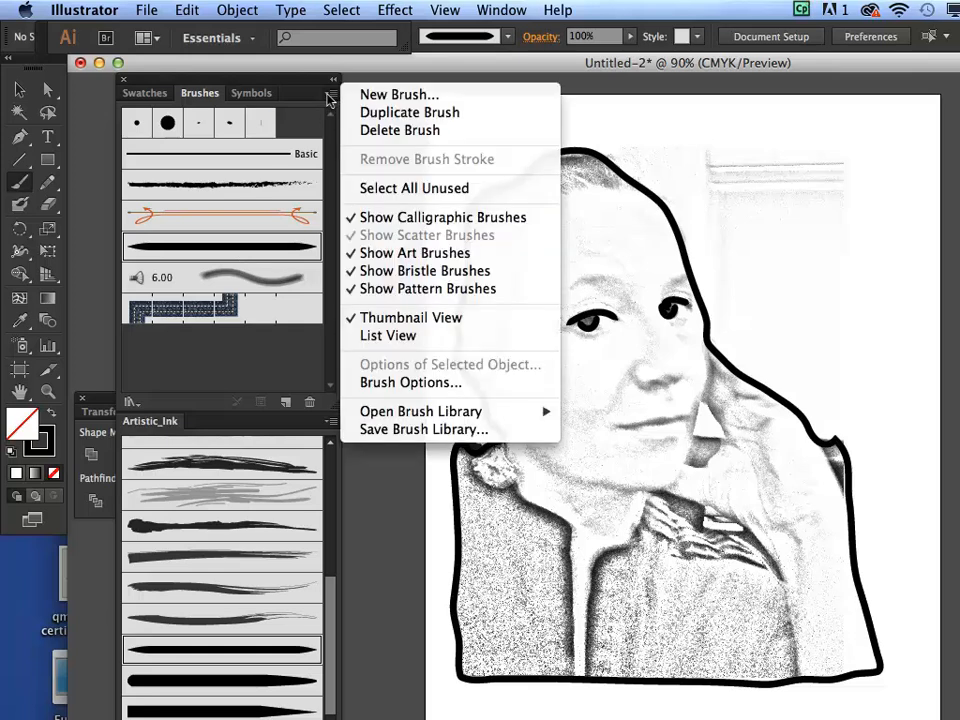
left_click(395, 382)
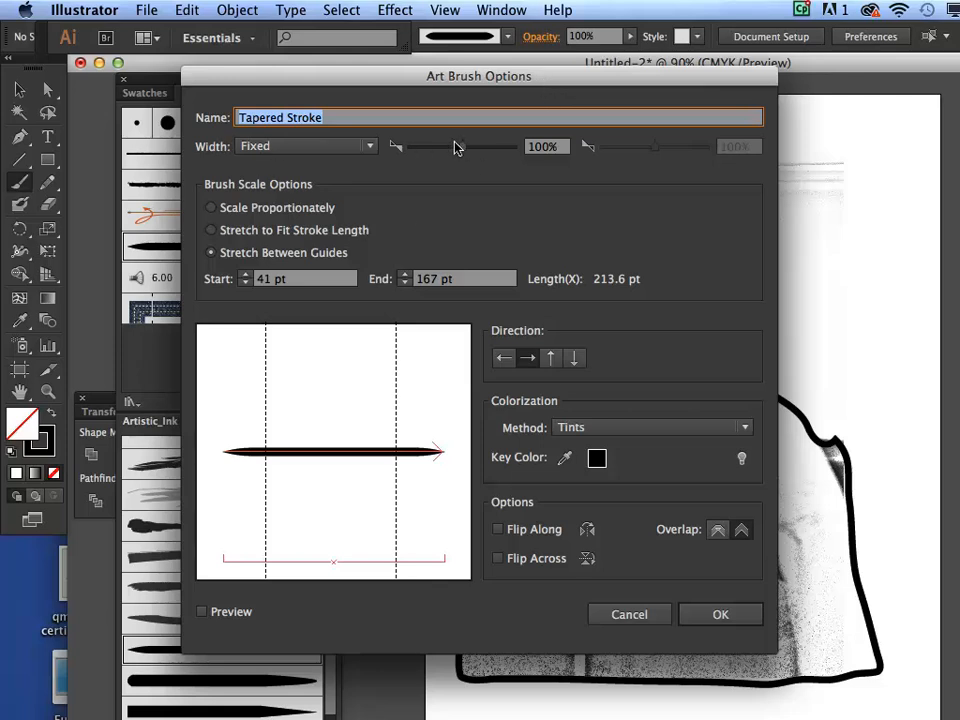
left_click(684, 615)
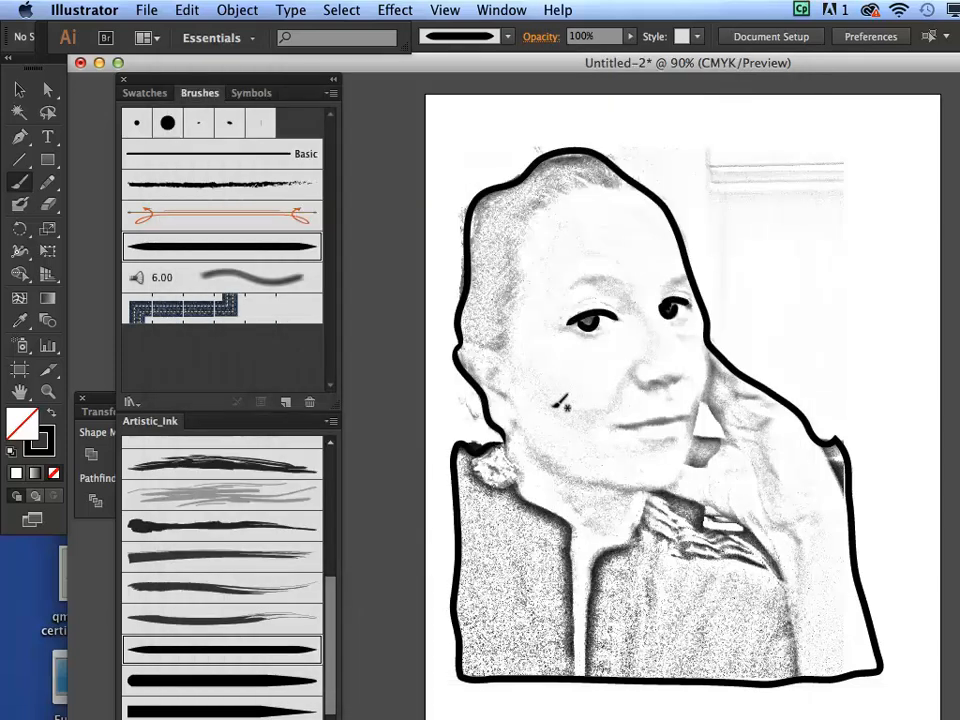
Step: Paint the line between the lips and the curve of the lower lip
left_click_drag(618, 412, 642, 411)
left_click_drag(692, 417, 692, 418)
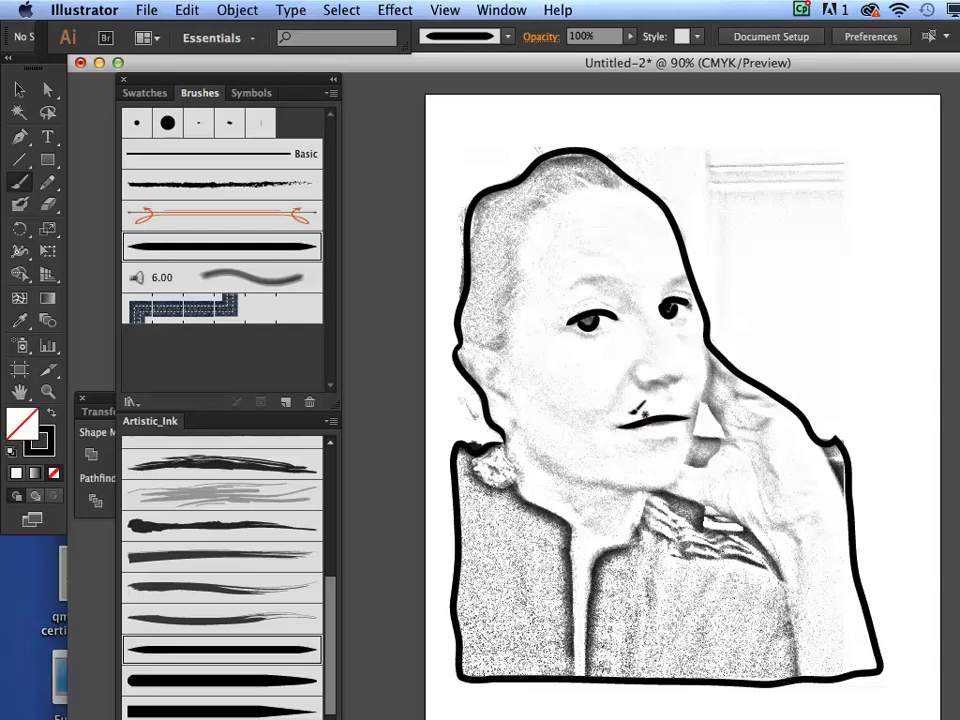
mouse_move(629, 415)
left_mouse_down()
mouse_move(655, 429)
mouse_move(680, 423)
mouse_move(686, 405)
left_mouse_up()
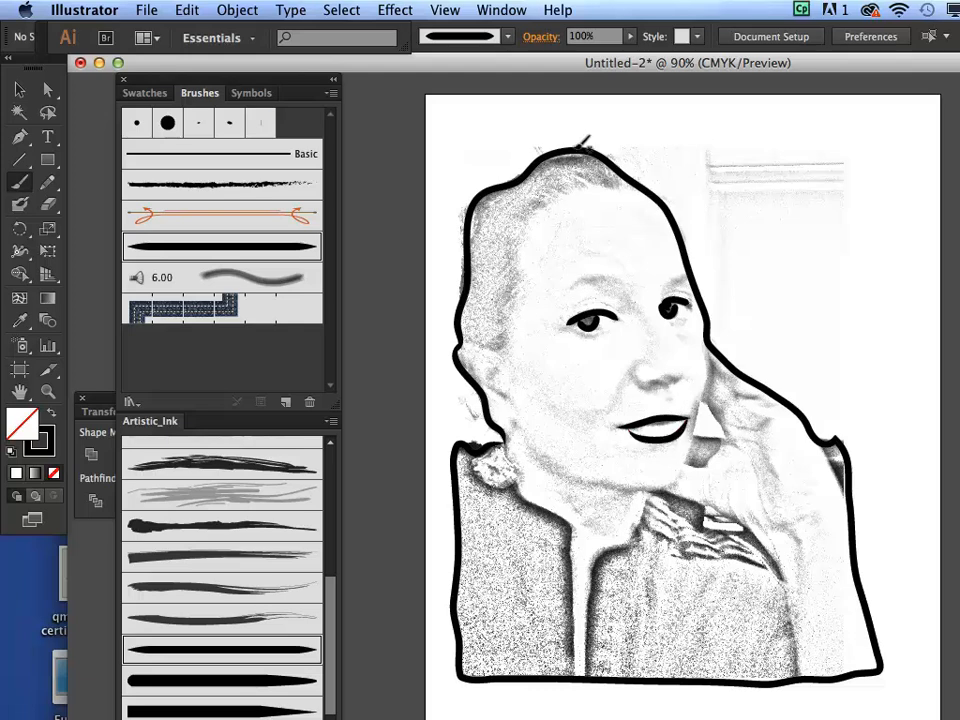
Step: Trace the hairline from forehead to ear, the inner ear details, and the jawline around the chin
mouse_move(615, 165)
left_mouse_down()
mouse_move(612, 178)
mouse_move(562, 195)
mouse_move(526, 252)
mouse_move(522, 292)
mouse_move(498, 330)
mouse_move(462, 338)
mouse_move(490, 350)
mouse_move(491, 379)
mouse_move(507, 390)
mouse_move(504, 375)
left_mouse_up()
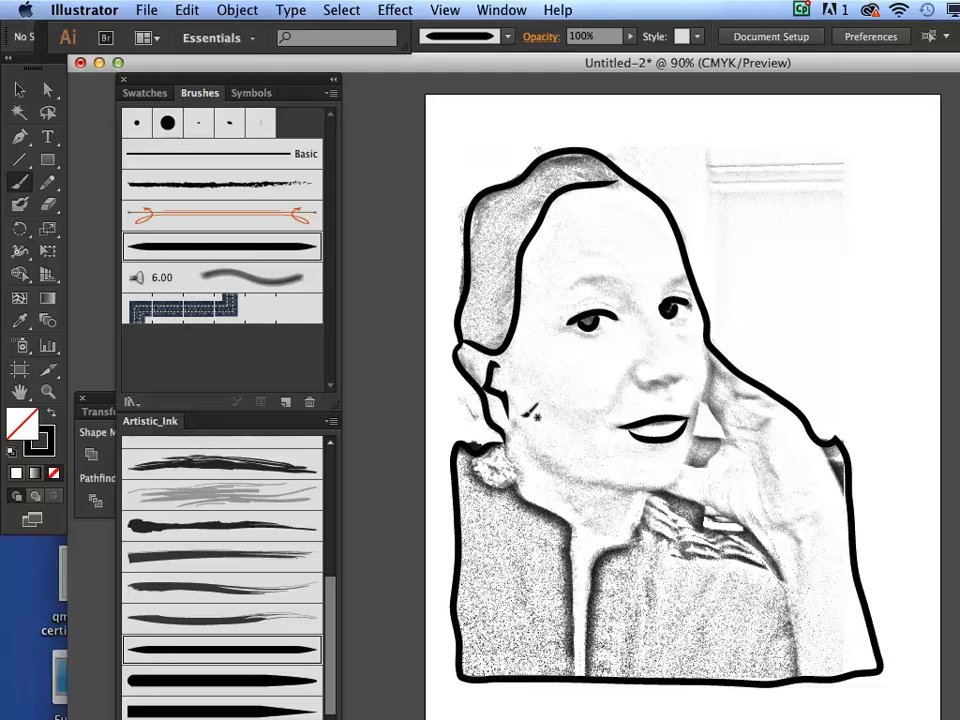
mouse_move(513, 418)
left_mouse_down()
mouse_move(556, 454)
mouse_move(629, 480)
mouse_move(683, 443)
left_mouse_up()
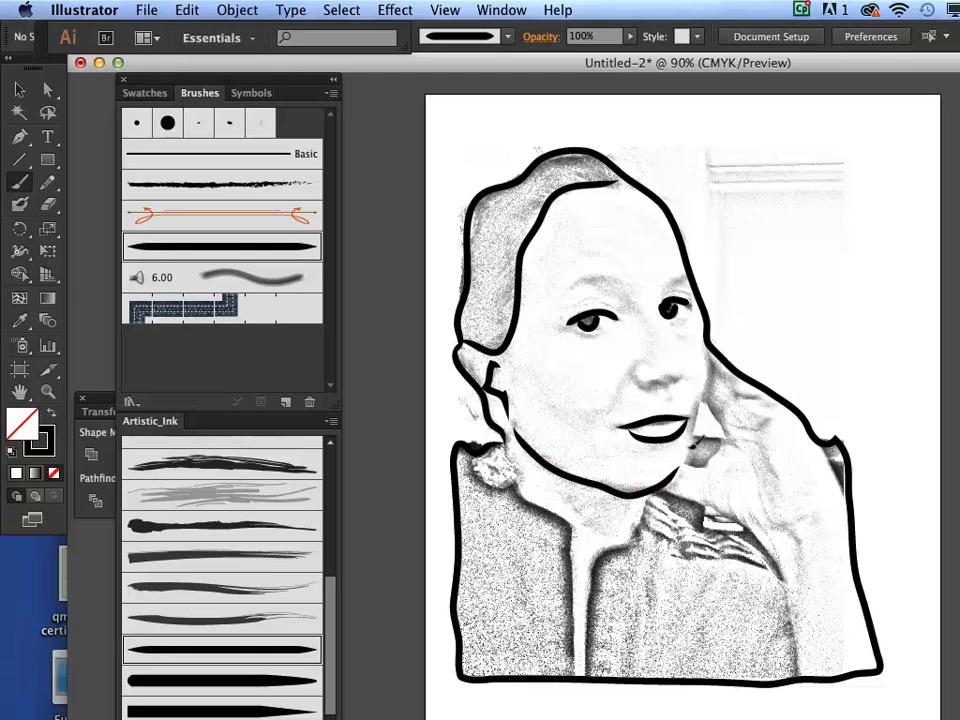
Step: Trace the edge of the hand beside the chin, the finger creases, and the inner line of the wrist
left_click_drag(719, 428, 695, 388)
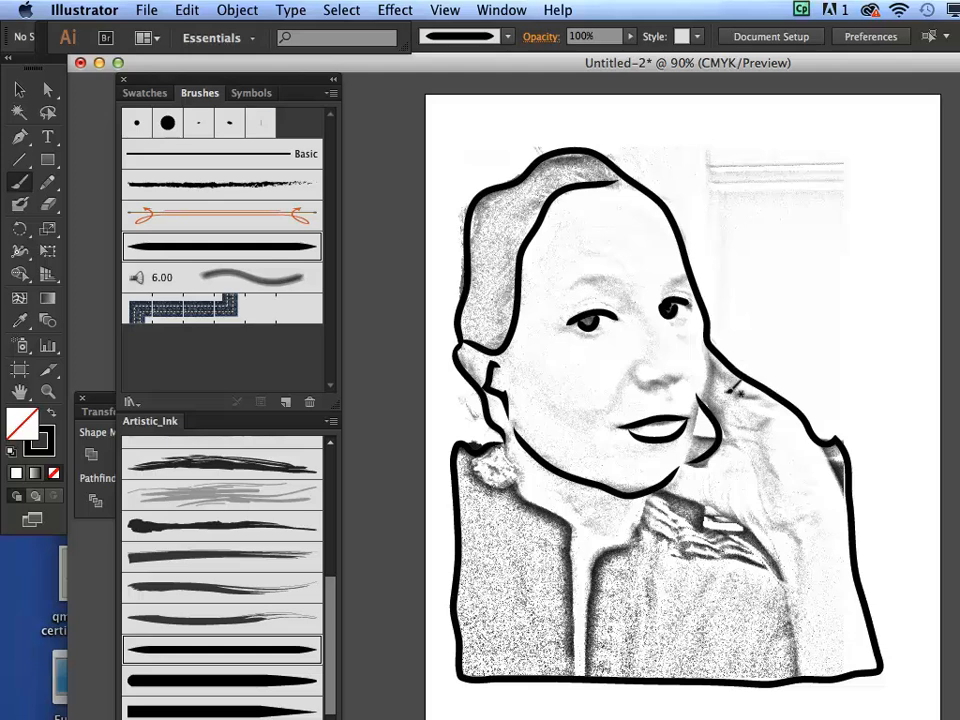
mouse_move(733, 387)
left_mouse_down()
mouse_move(778, 408)
mouse_move(768, 403)
mouse_move(747, 422)
mouse_move(735, 392)
mouse_move(790, 430)
mouse_move(757, 404)
mouse_move(763, 438)
mouse_move(780, 485)
left_mouse_up()
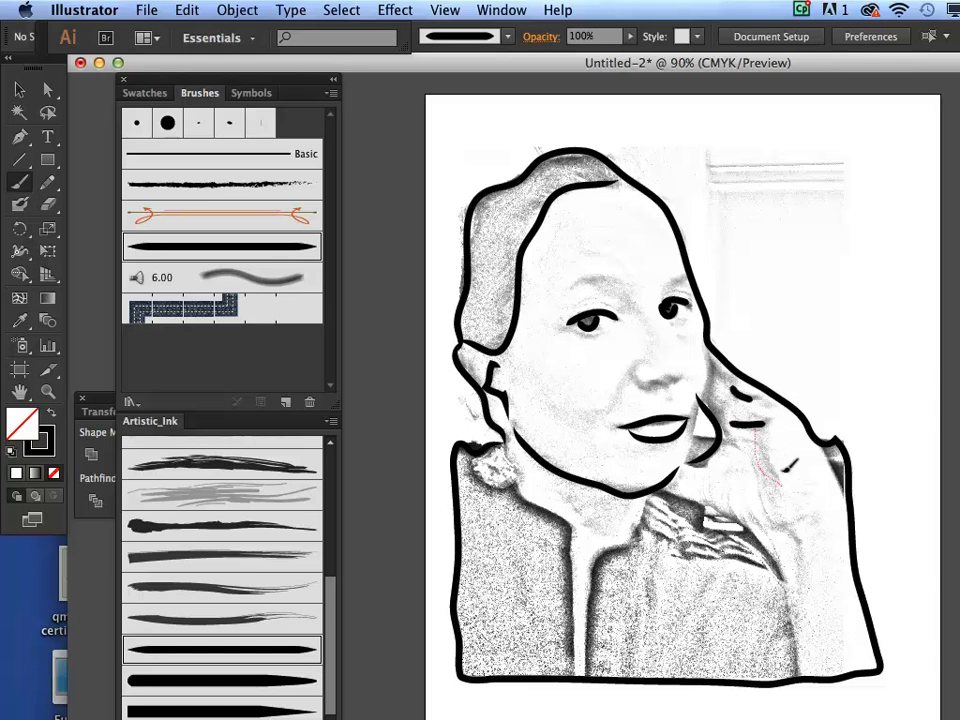
mouse_move(799, 592)
left_mouse_down()
mouse_move(800, 522)
mouse_move(758, 500)
left_mouse_up()
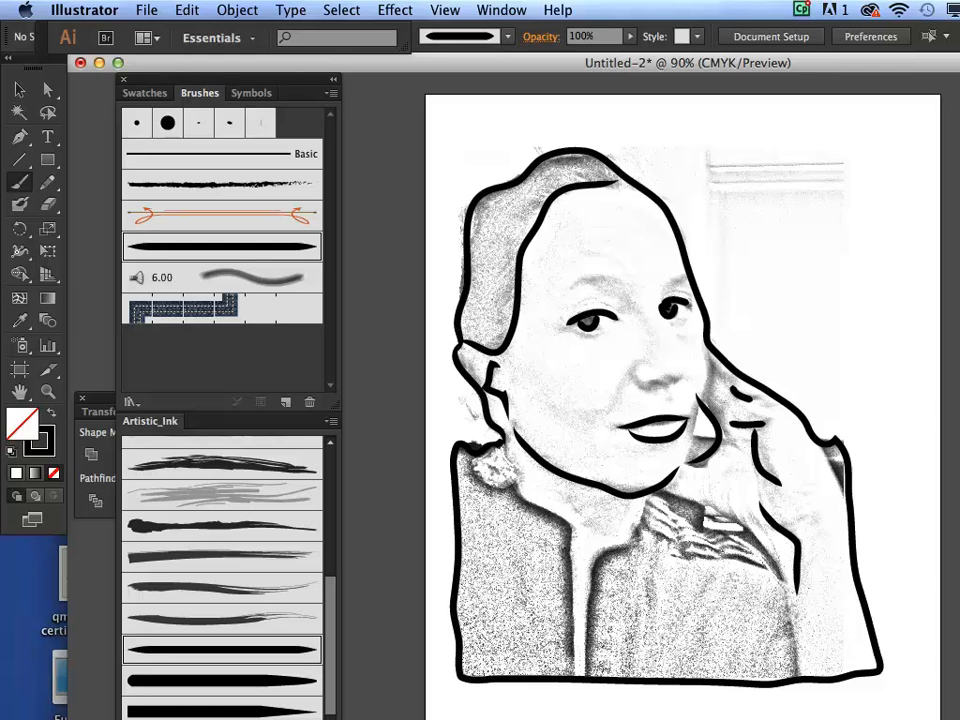
Step: Expand the appearance of all the traced brush strokes, and expand the resulting groups into plain filled shapes
key("super+a")
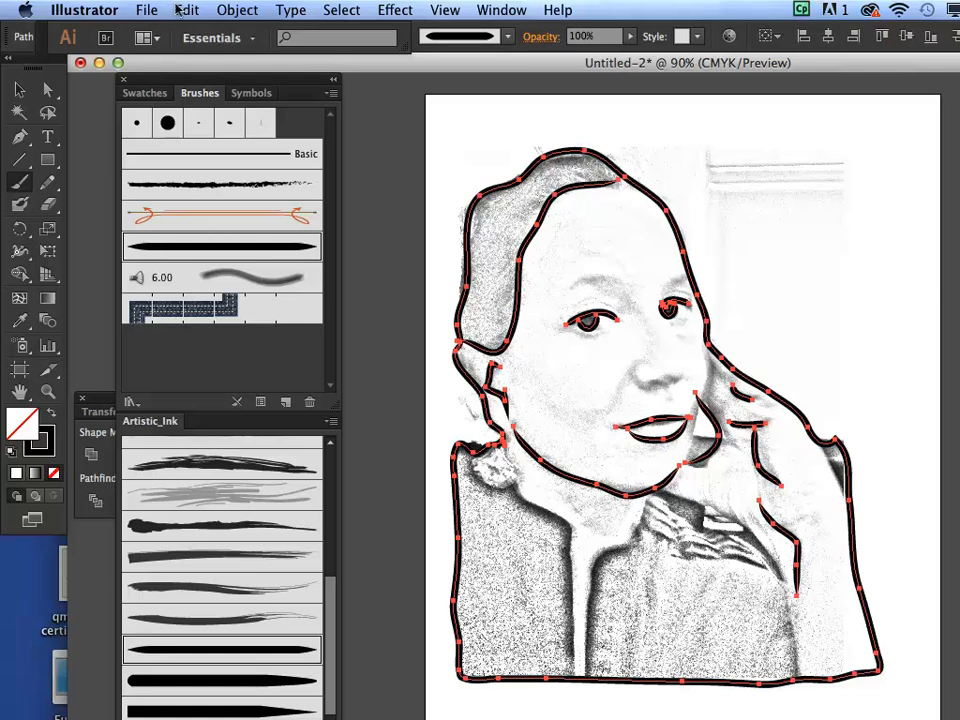
left_click(230, 10)
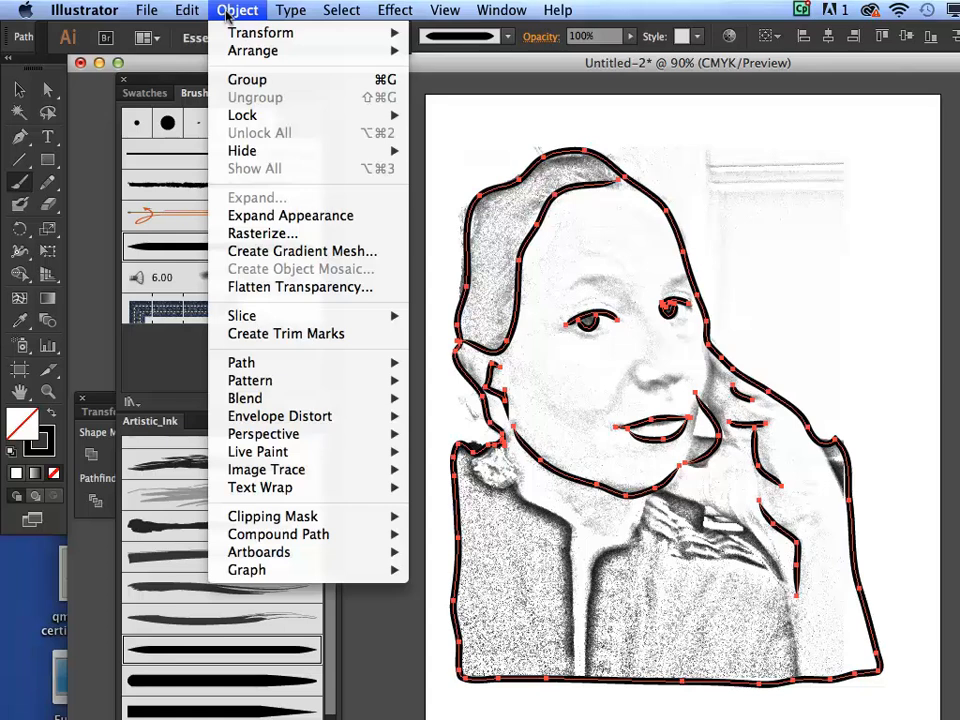
mouse_move(243, 432)
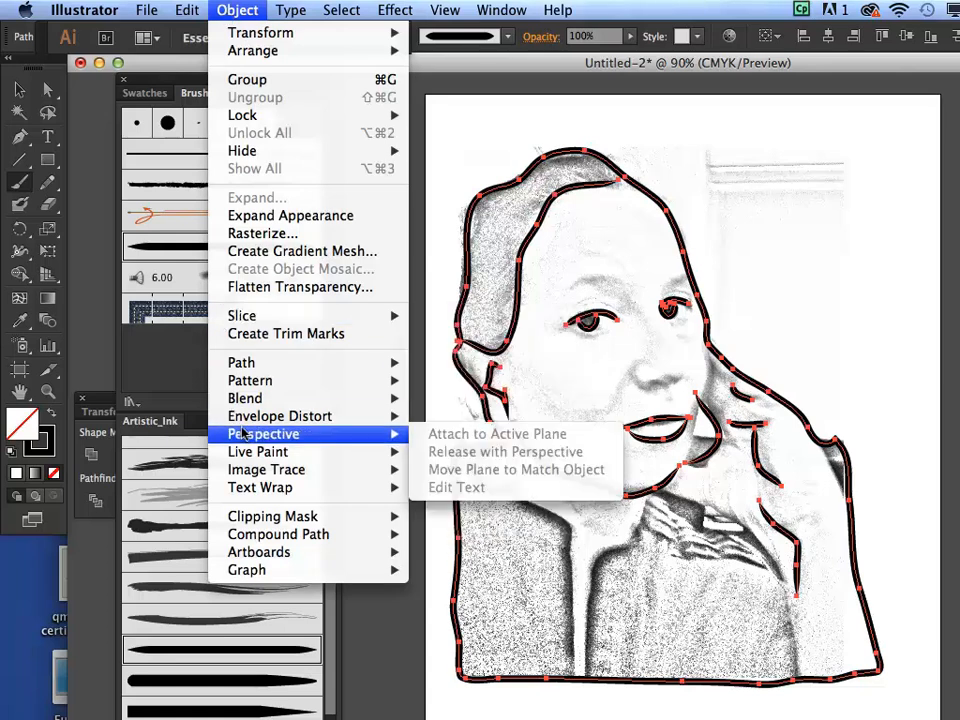
left_click(305, 216)
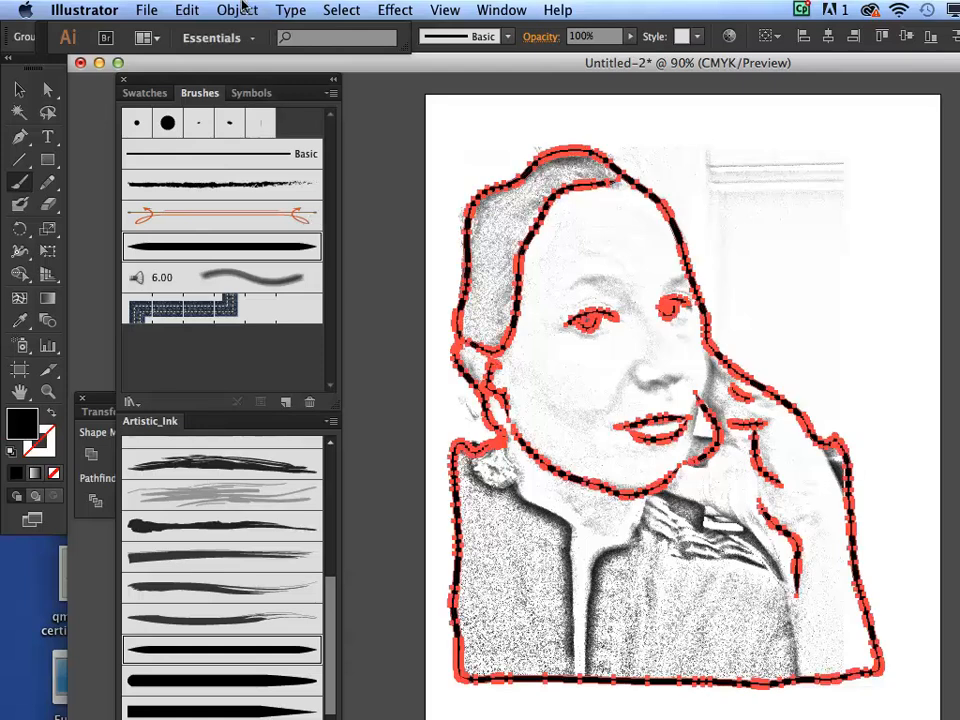
left_click(237, 10)
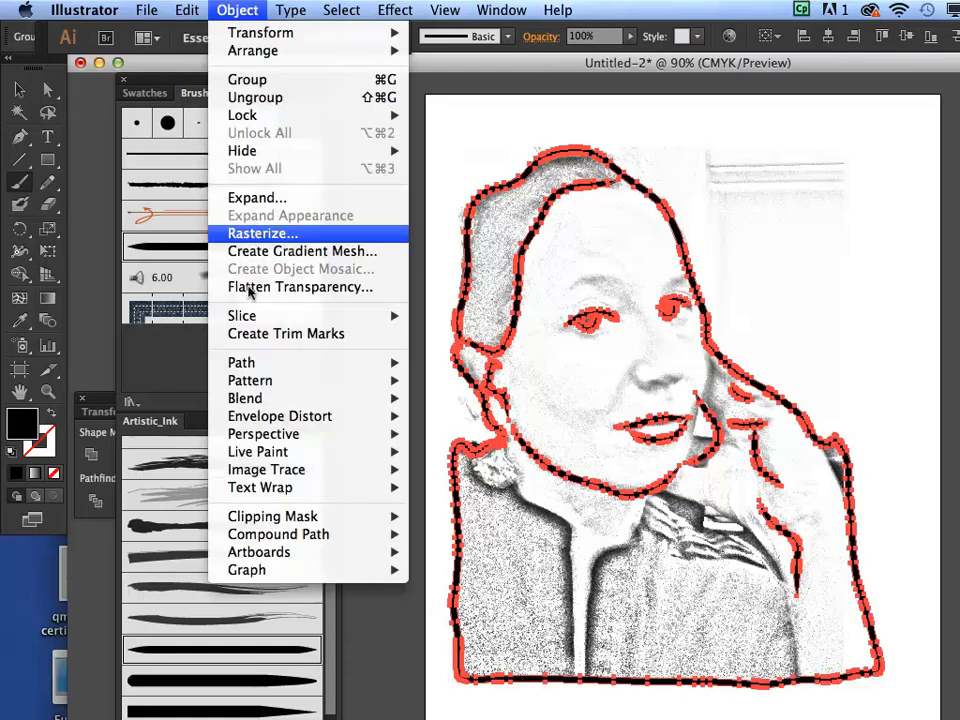
left_click(287, 198)
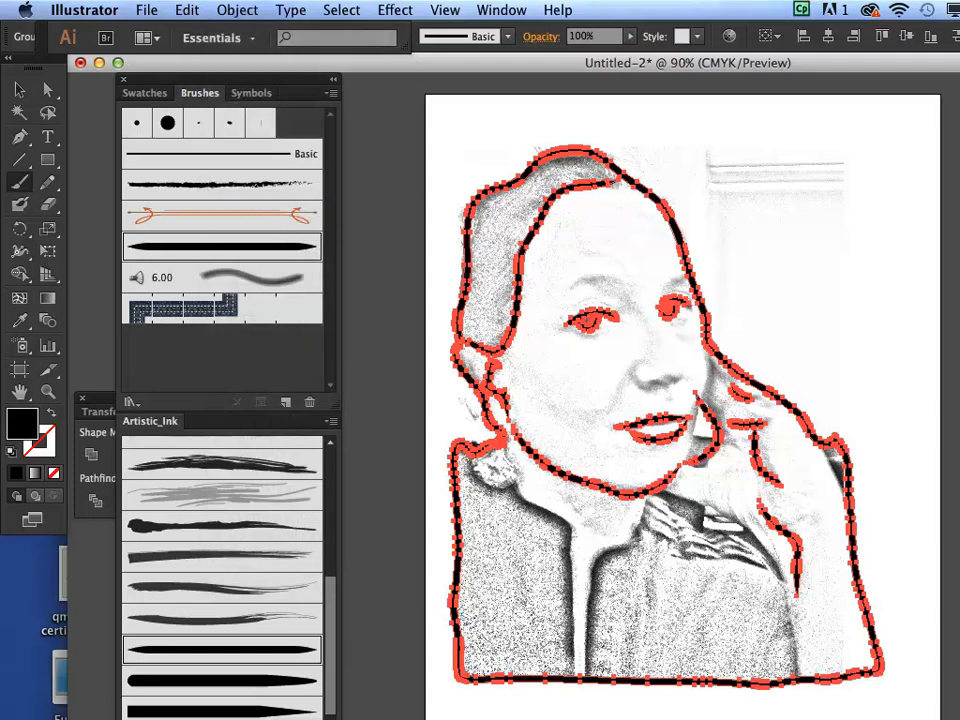
Step: Recolour all the selected traced outlines with the crimson fill E5235B
left_click(47, 159)
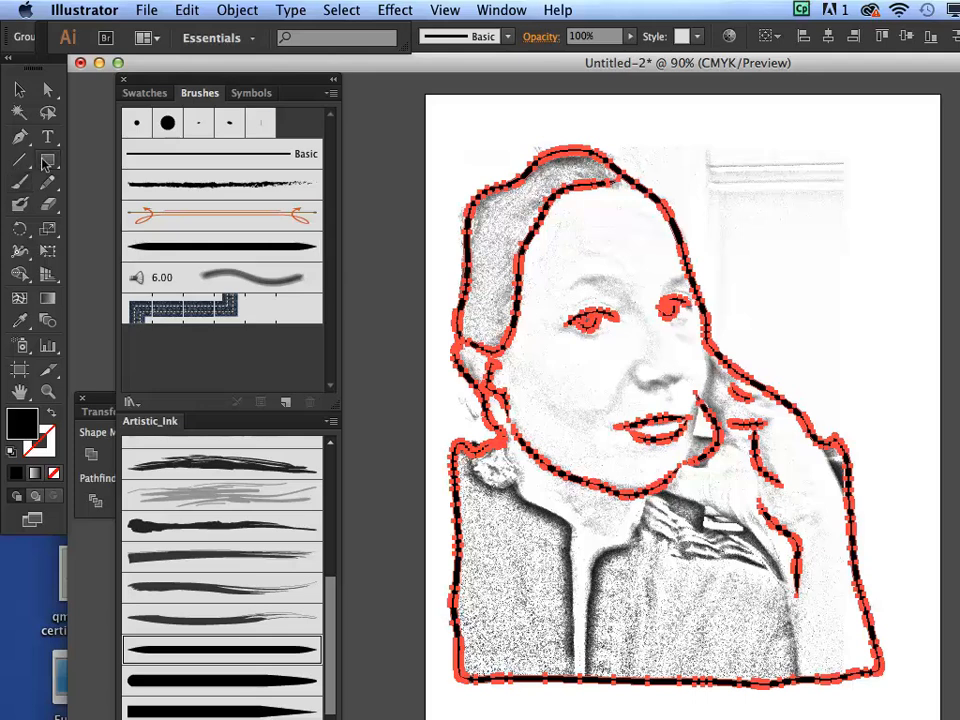
double_click(16, 428)
left_click(628, 328)
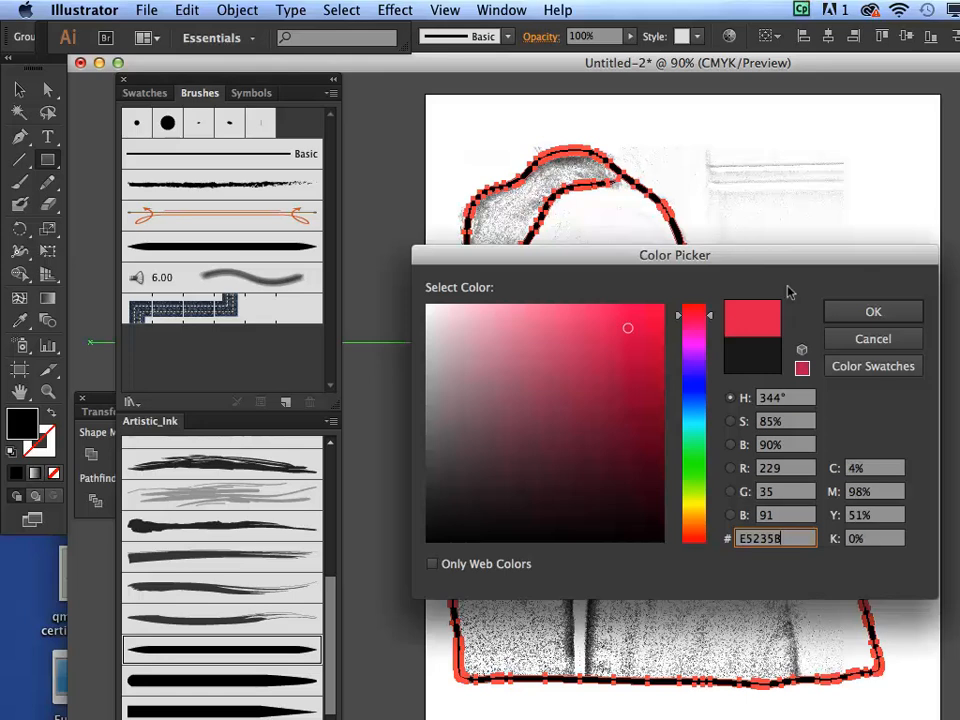
left_click(890, 313)
Step: Draw a rectangle about 581 by 693 pt over the whole portrait and fill it with dark maroon 481828
left_click_drag(428, 125, 913, 711)
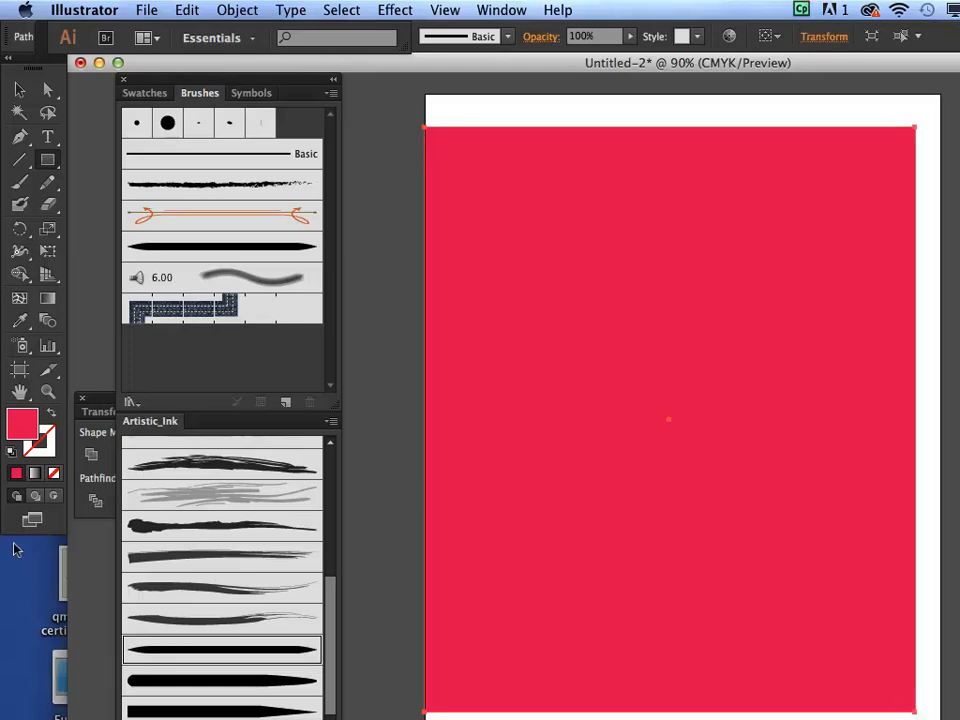
double_click(22, 418)
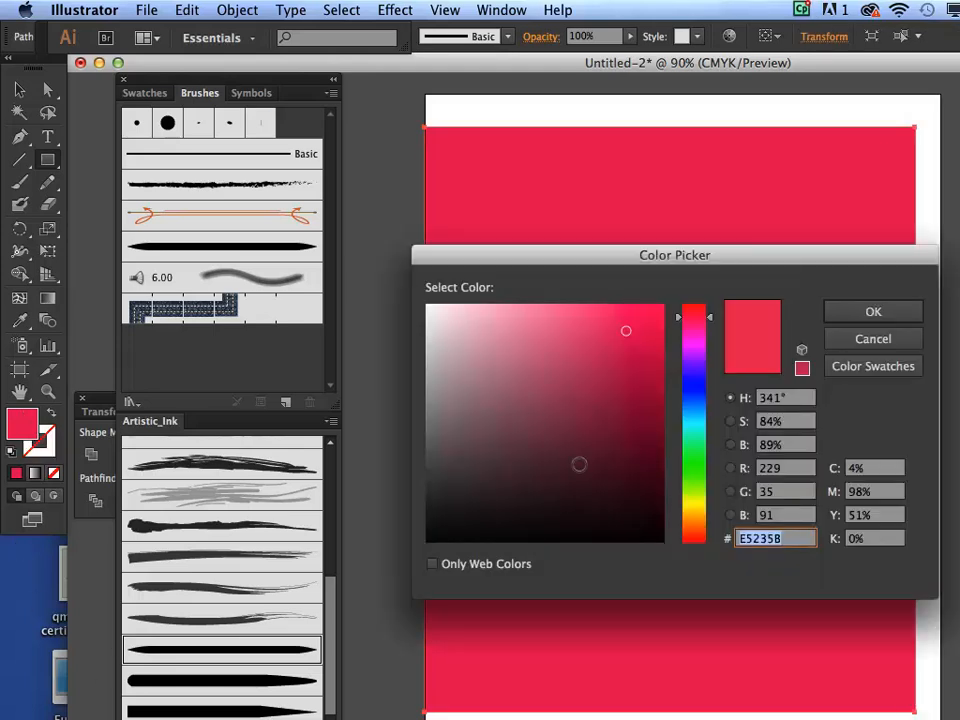
left_click(585, 474)
left_click(866, 312)
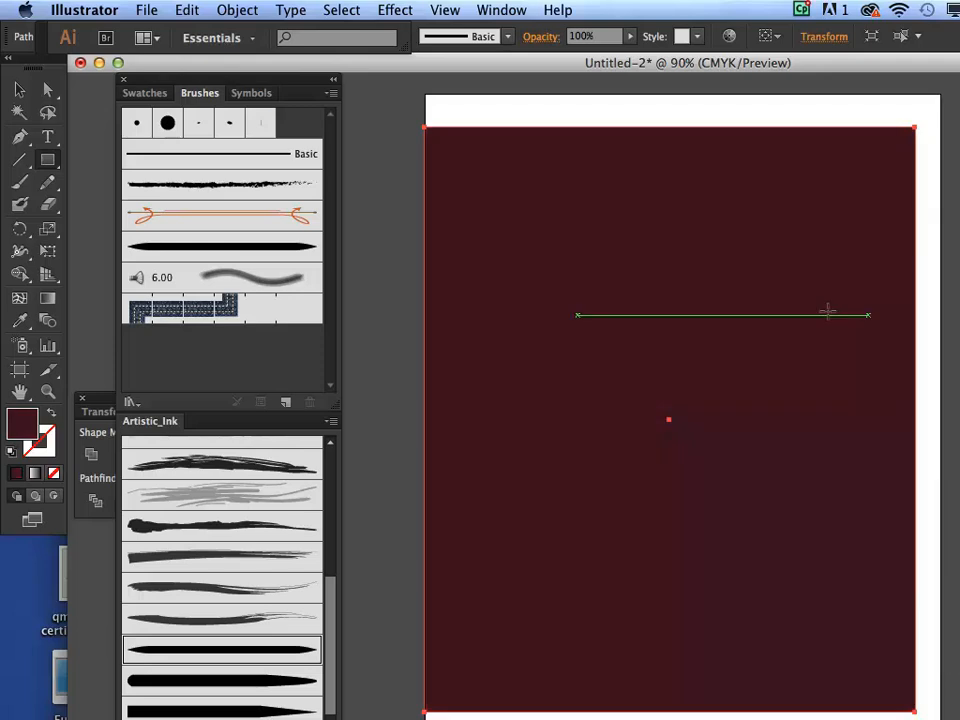
Step: Send the dark maroon rectangle behind the traced outlines
left_click(628, 389)
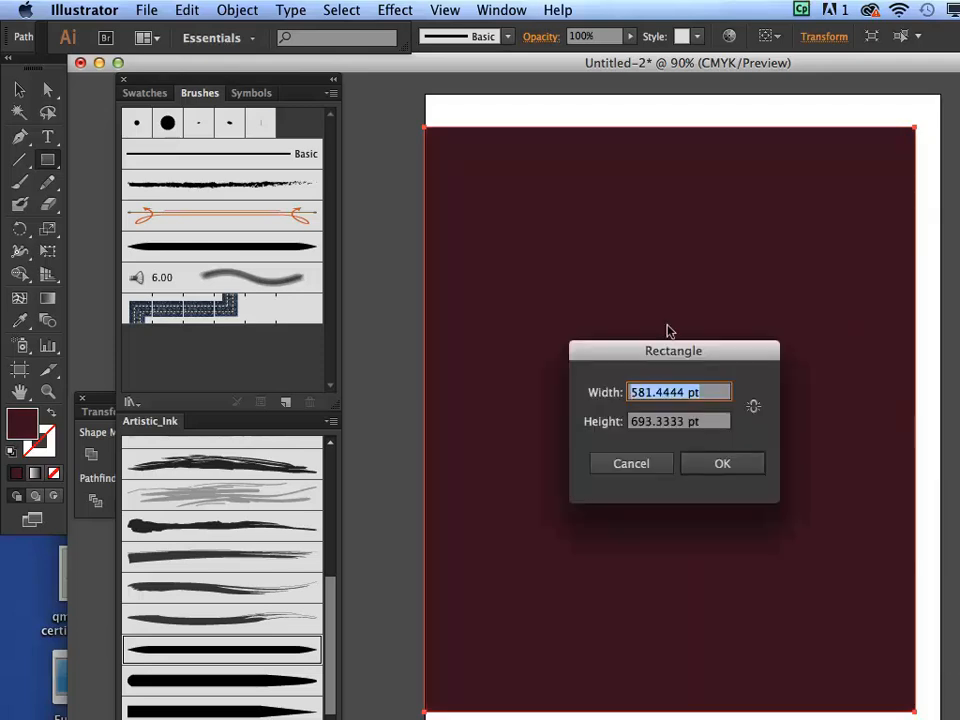
left_click(720, 463)
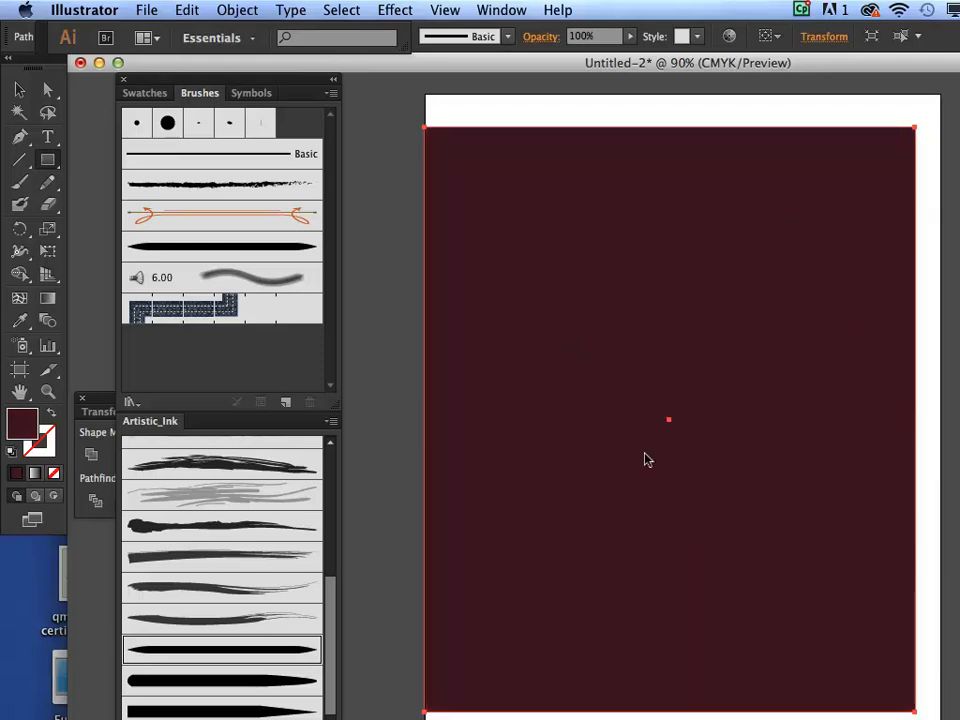
right_click(808, 216)
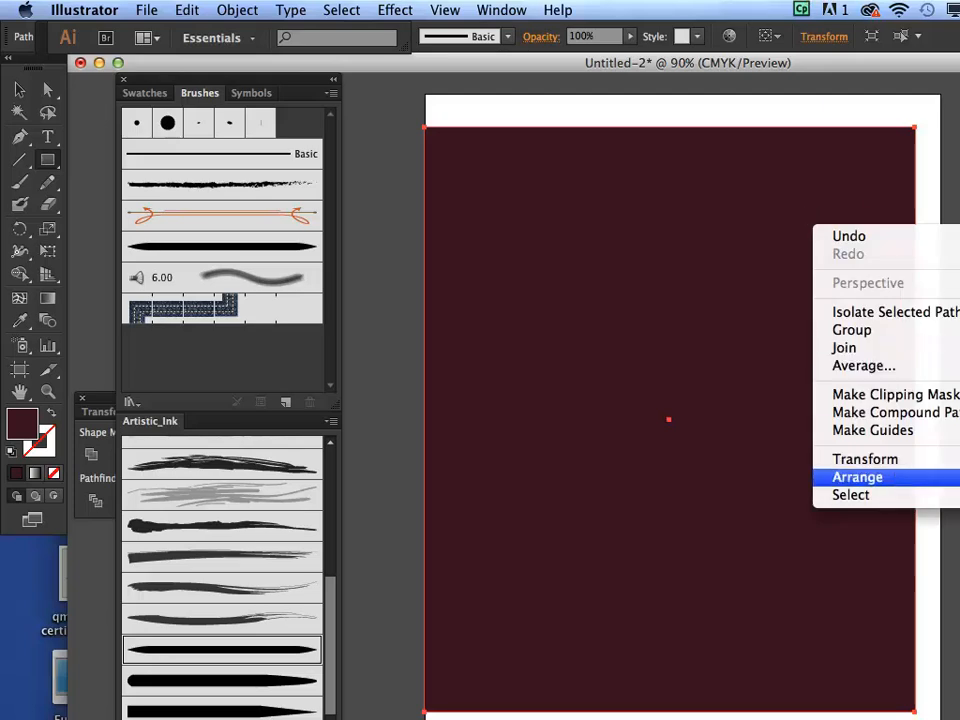
left_click(958, 531)
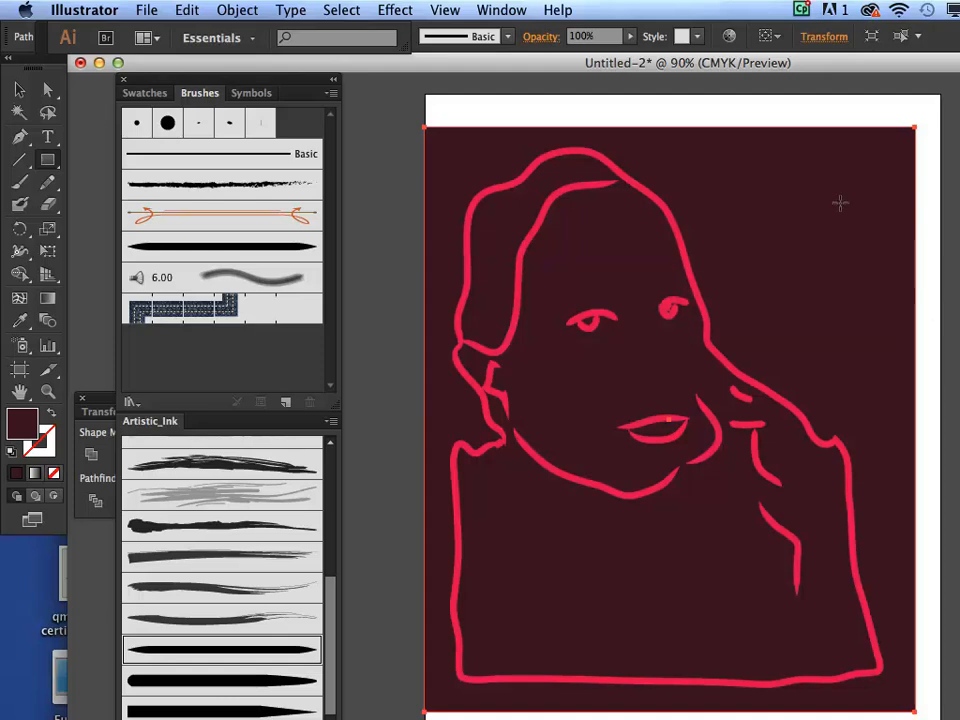
Step: Select the rectangle together with all the traced outlines and combine them with the Pathfinder Merge operation
left_click(19, 88)
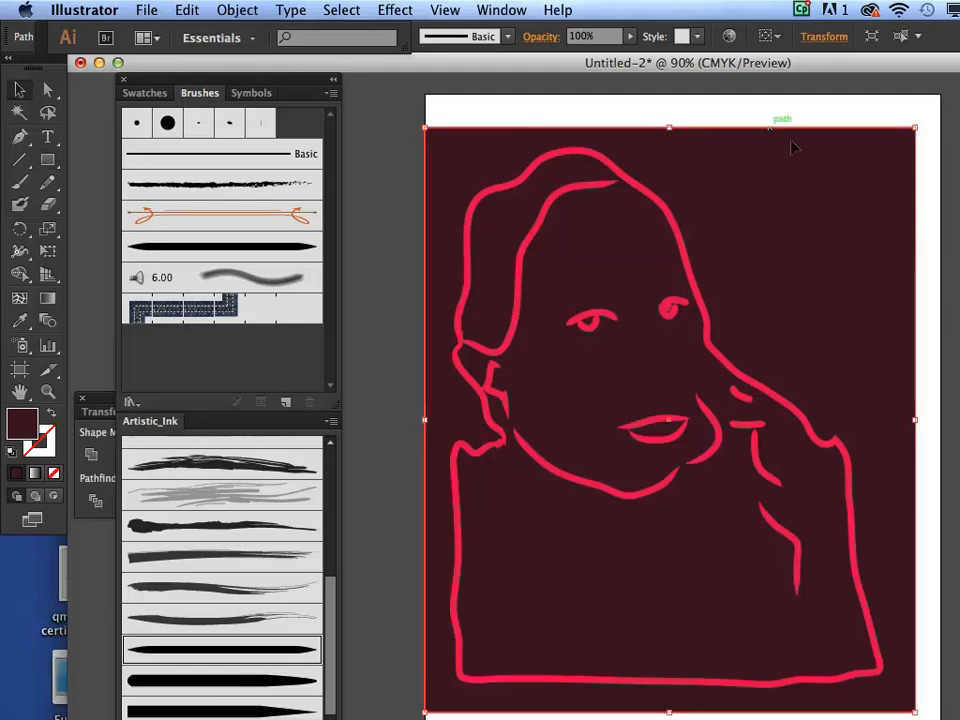
left_click(695, 281, "shift")
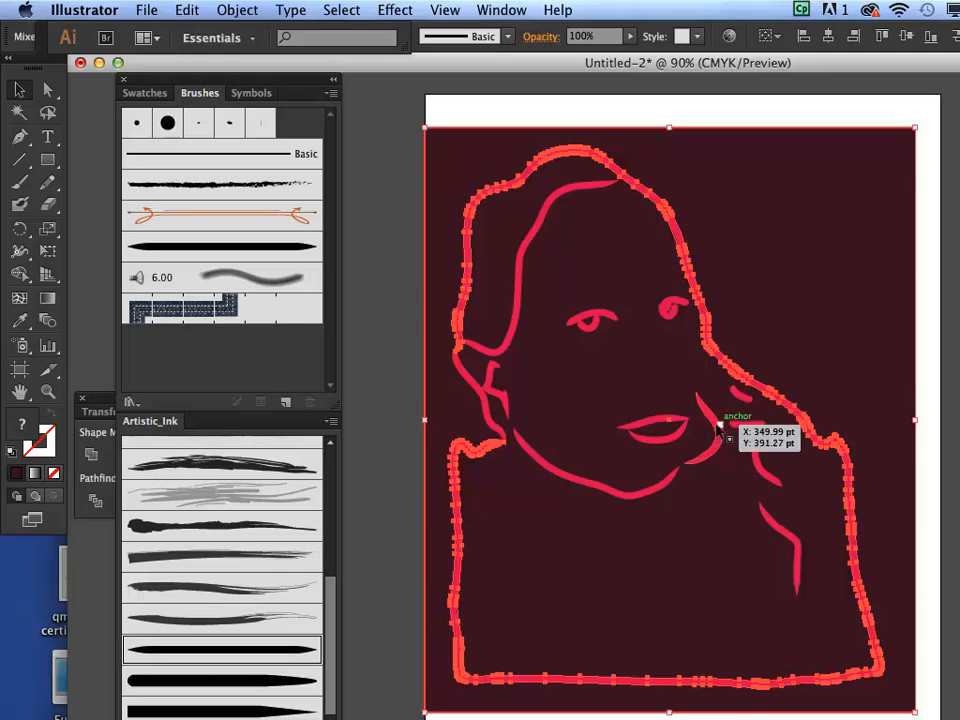
key("super+a")
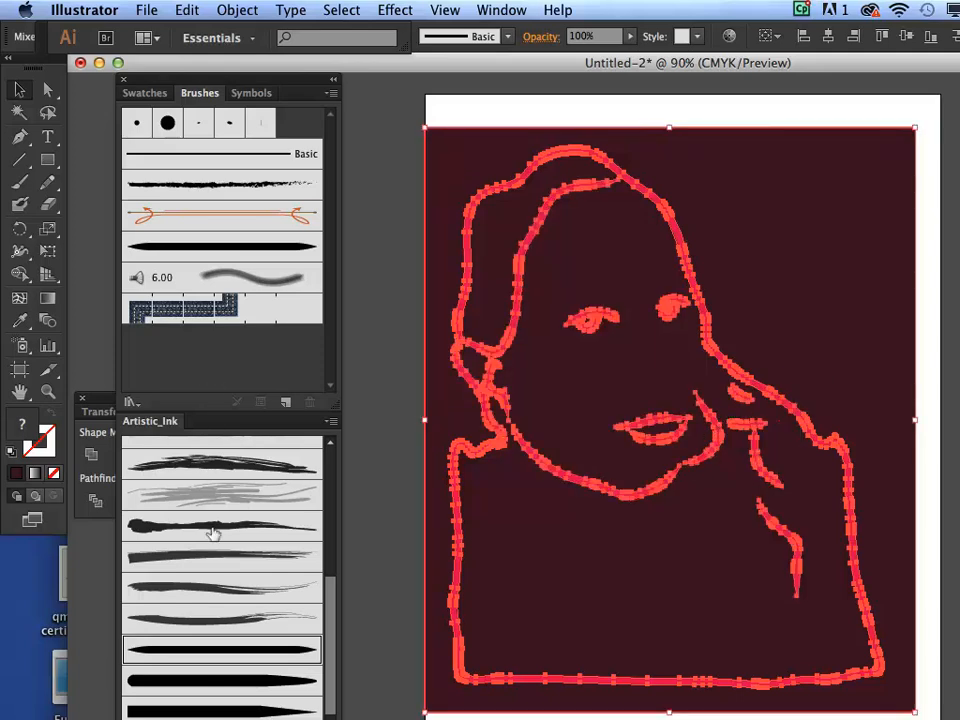
left_click(98, 398)
left_click(163, 490)
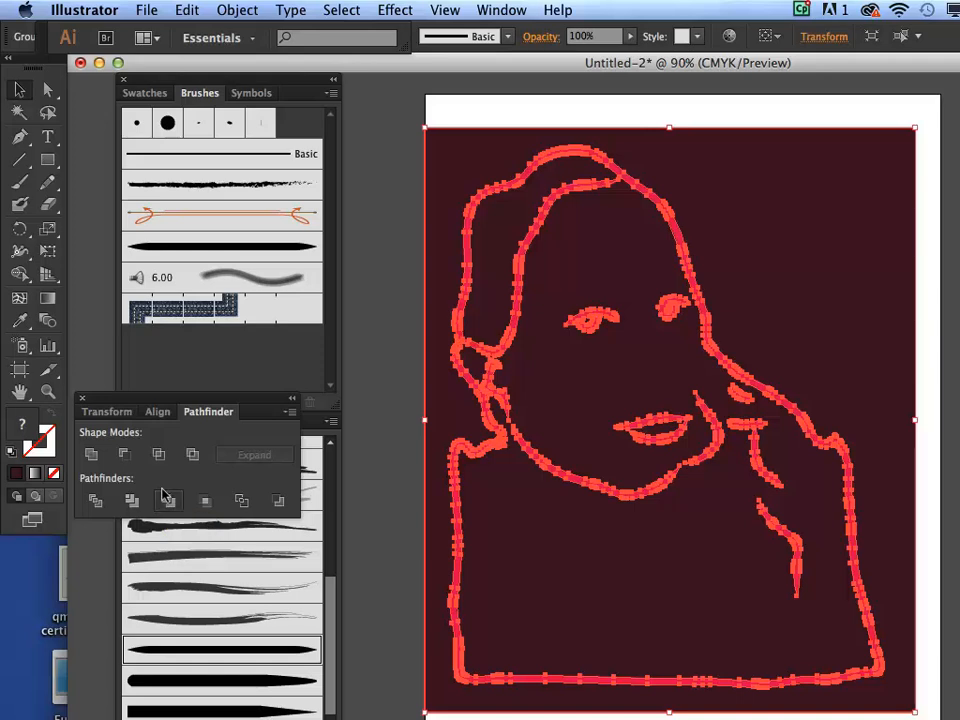
Step: Ungroup the merged artwork into separate shapes
left_click(820, 113)
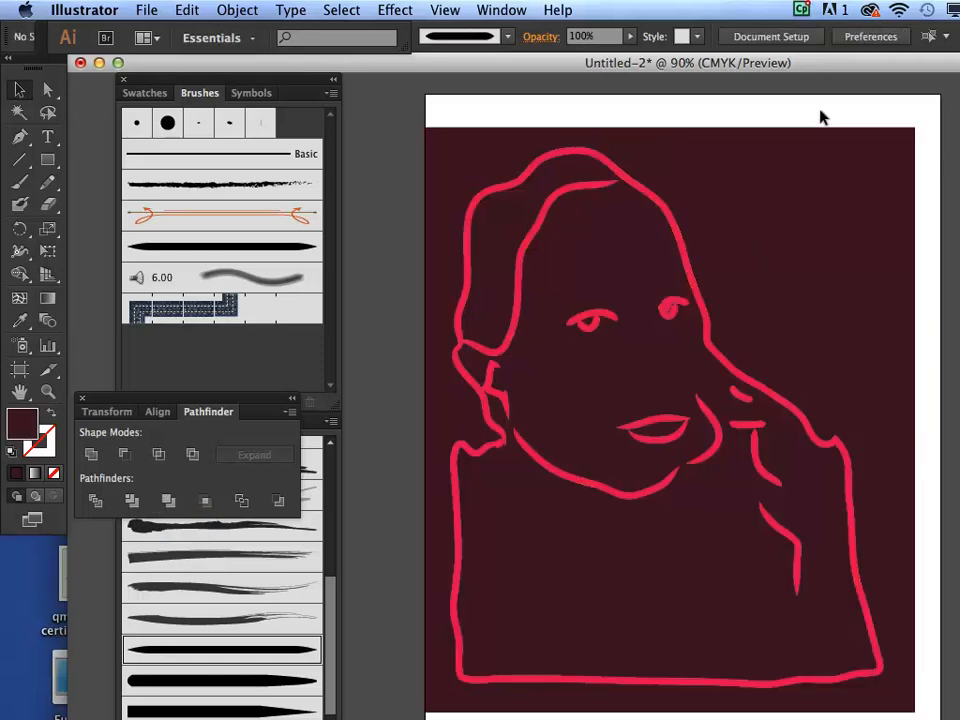
left_click(806, 218)
right_click(806, 218)
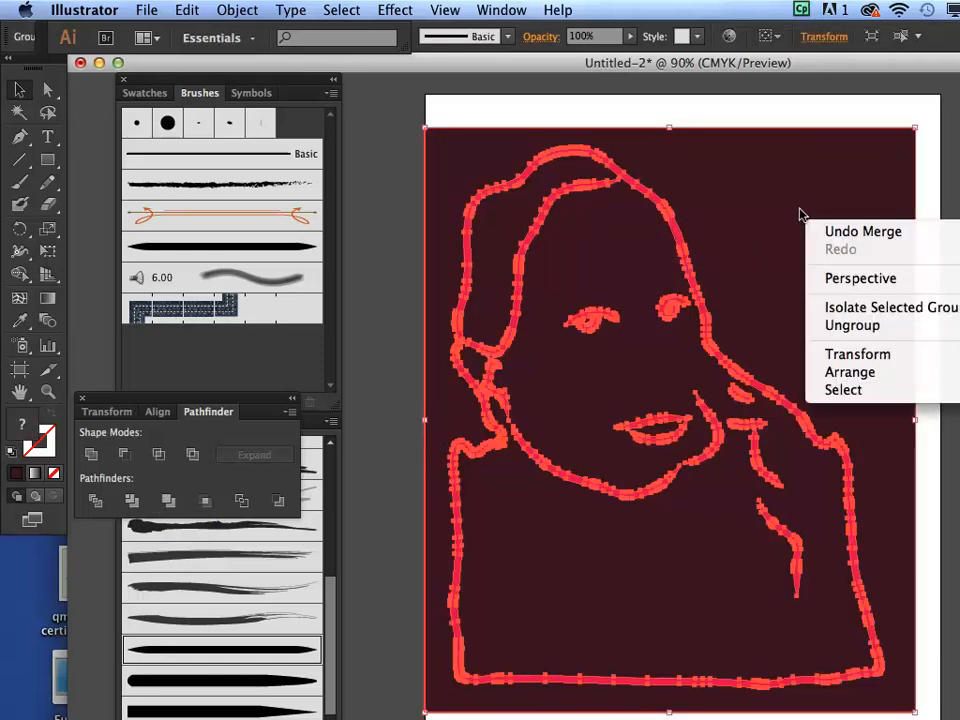
left_click(830, 325)
Step: Delete the dark maroon background area outside the figure's outer outline
left_click(845, 115)
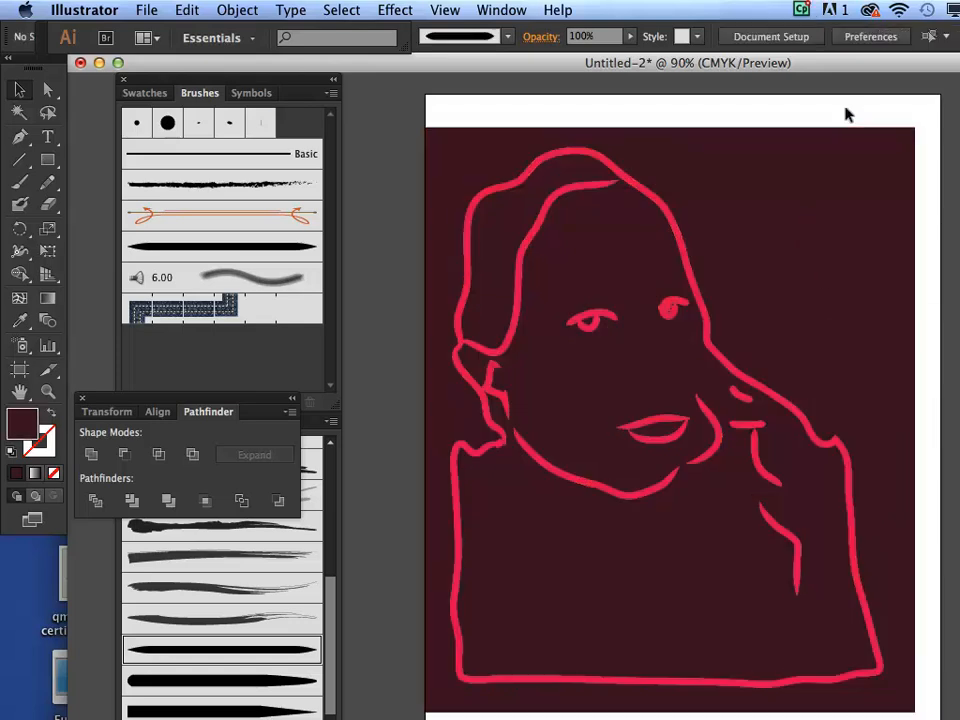
left_click(846, 172)
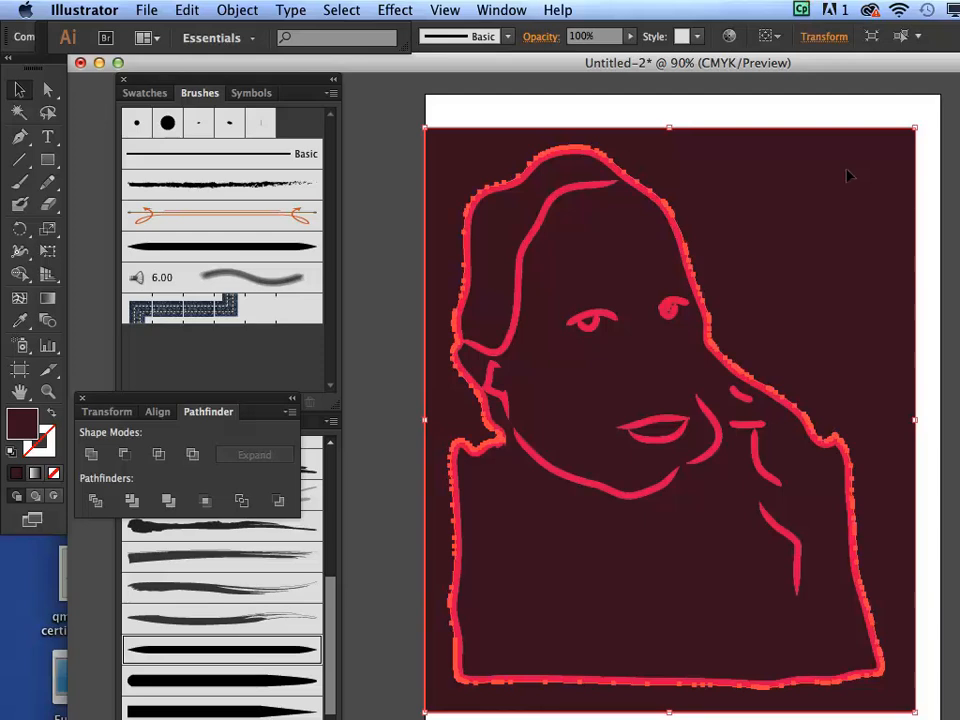
key("Delete")
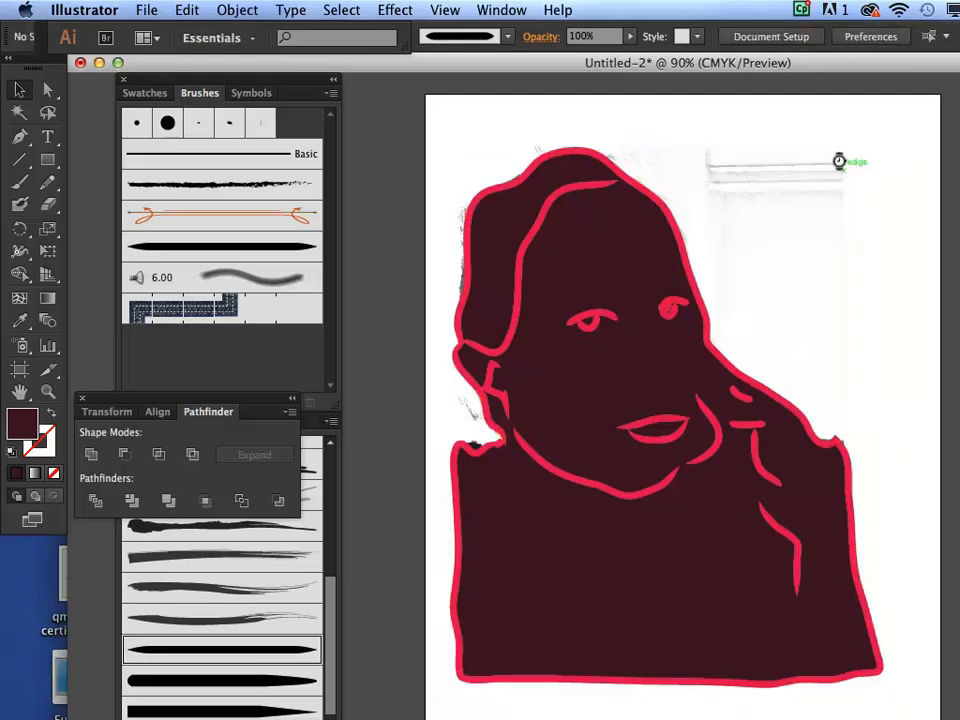
Step: Cut the face shape with the Knife along a vertical curve from the hairline down to the jaw
left_click(47, 204)
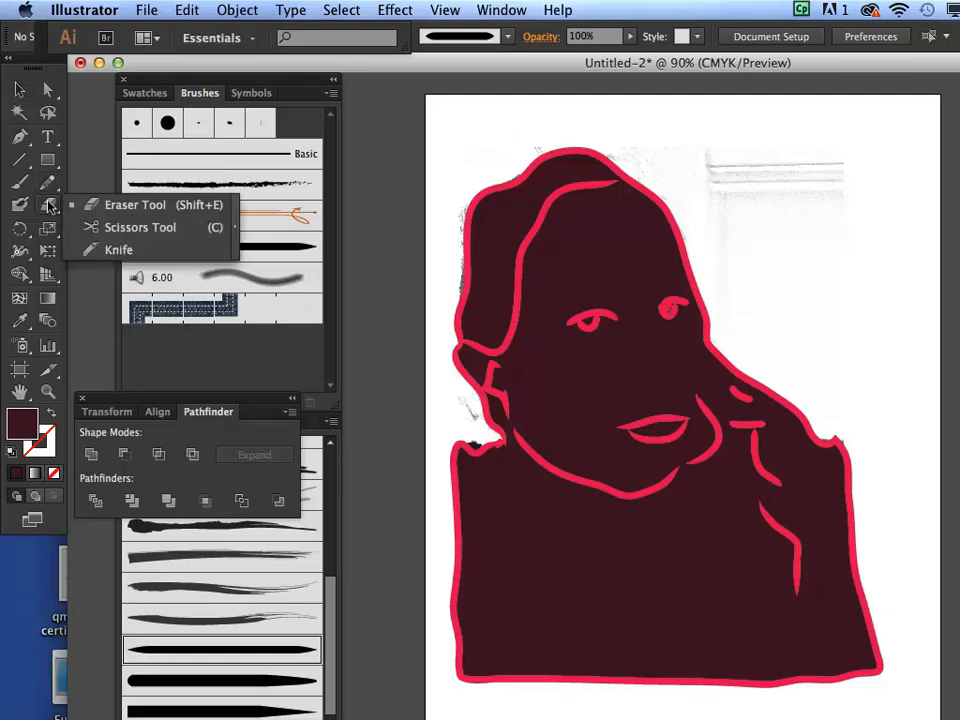
left_click(118, 249)
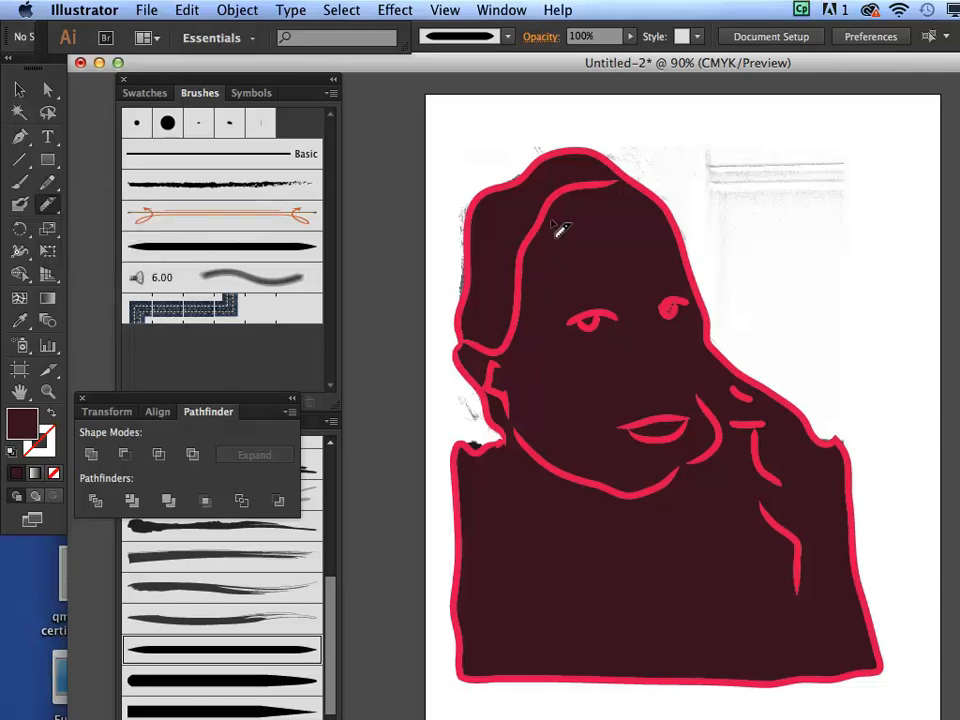
mouse_move(553, 222)
left_mouse_down()
mouse_move(541, 383)
mouse_move(546, 444)
mouse_move(561, 476)
mouse_move(553, 471)
left_mouse_up()
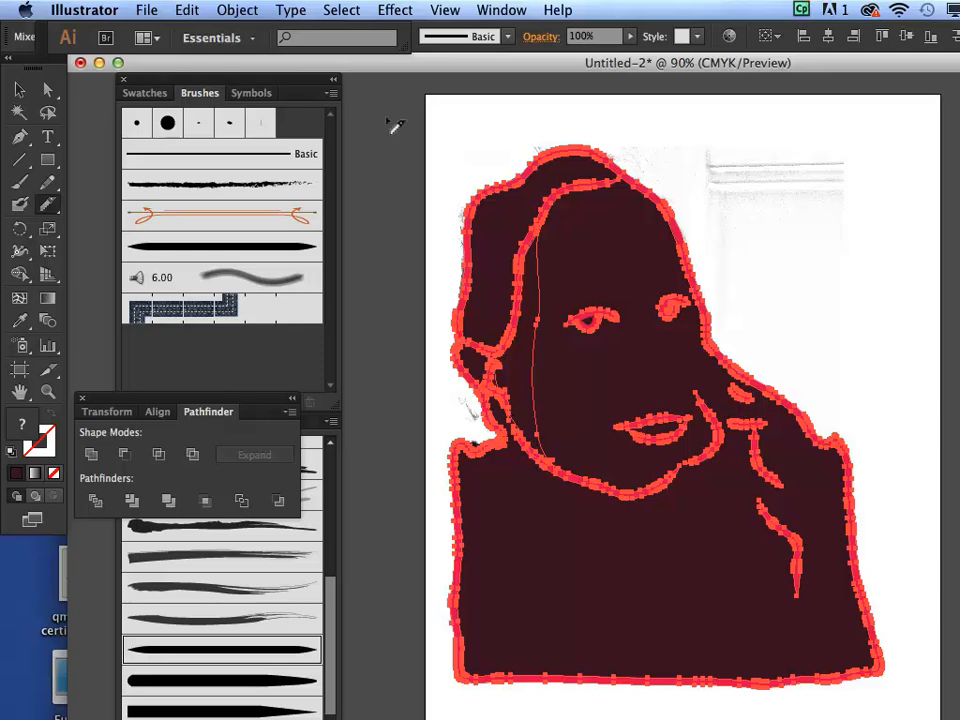
Step: Fill the cut-off strip of the face beside the ear with pink E82E75
left_click(20, 90)
left_click(806, 341)
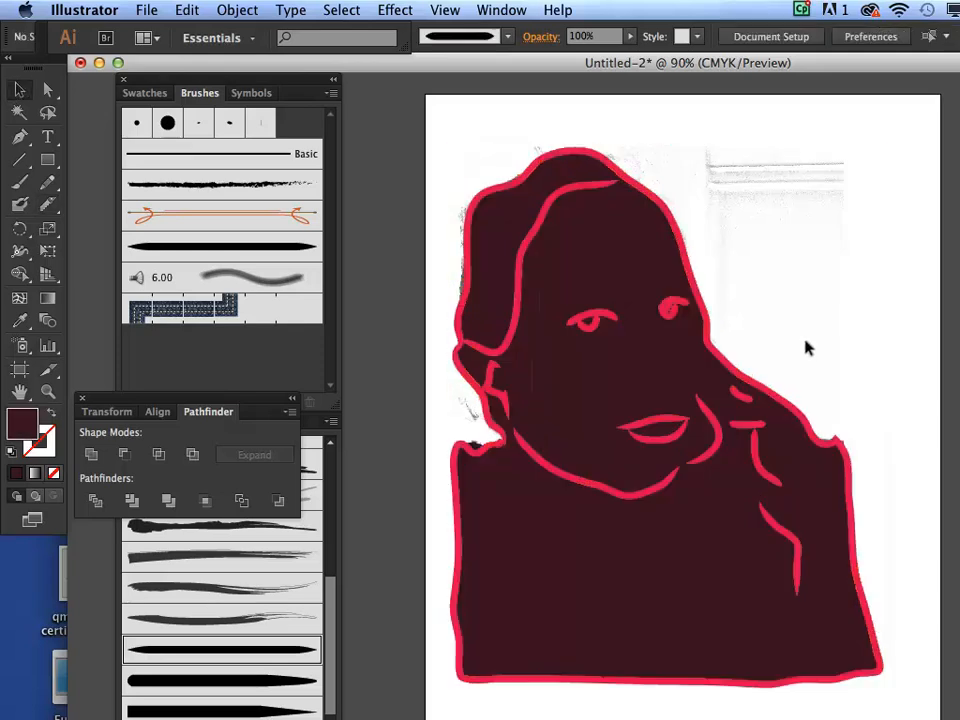
left_click(525, 390)
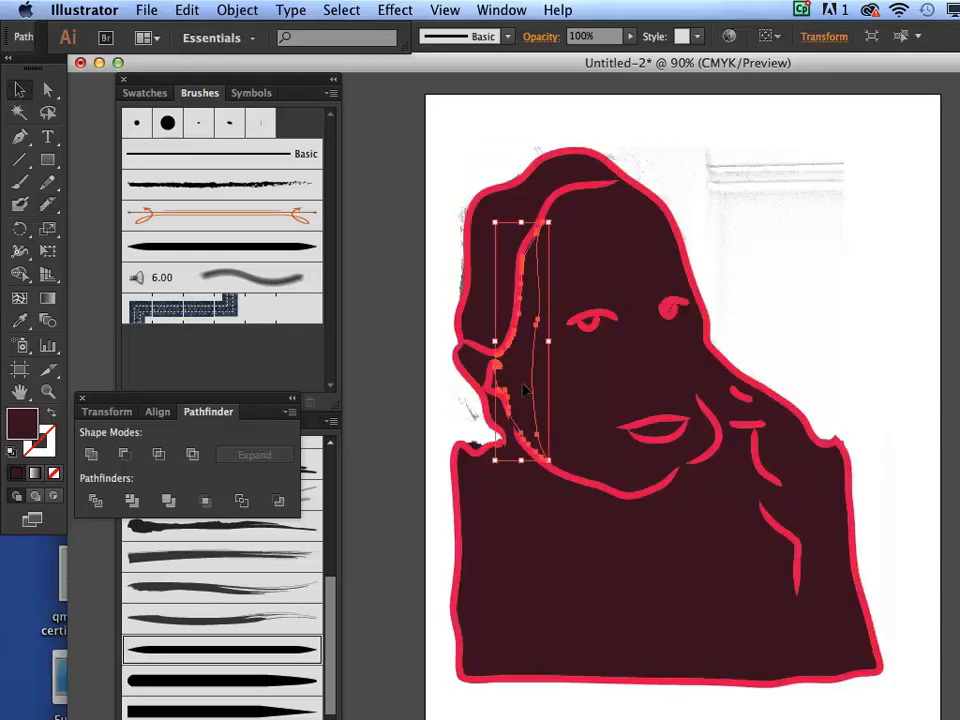
double_click(22, 424)
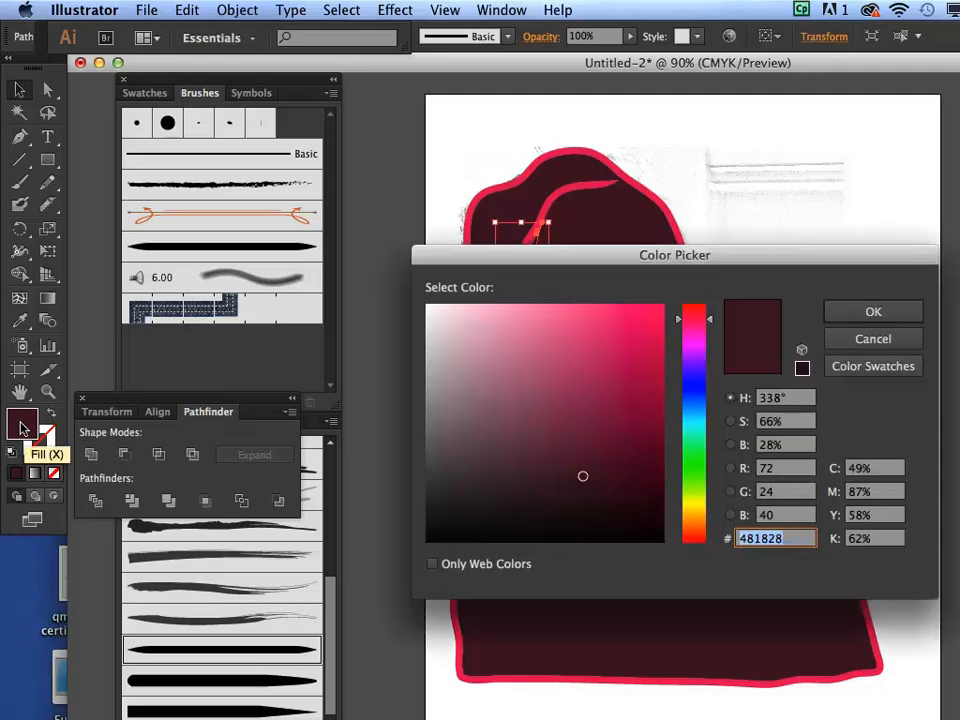
left_click(614, 317)
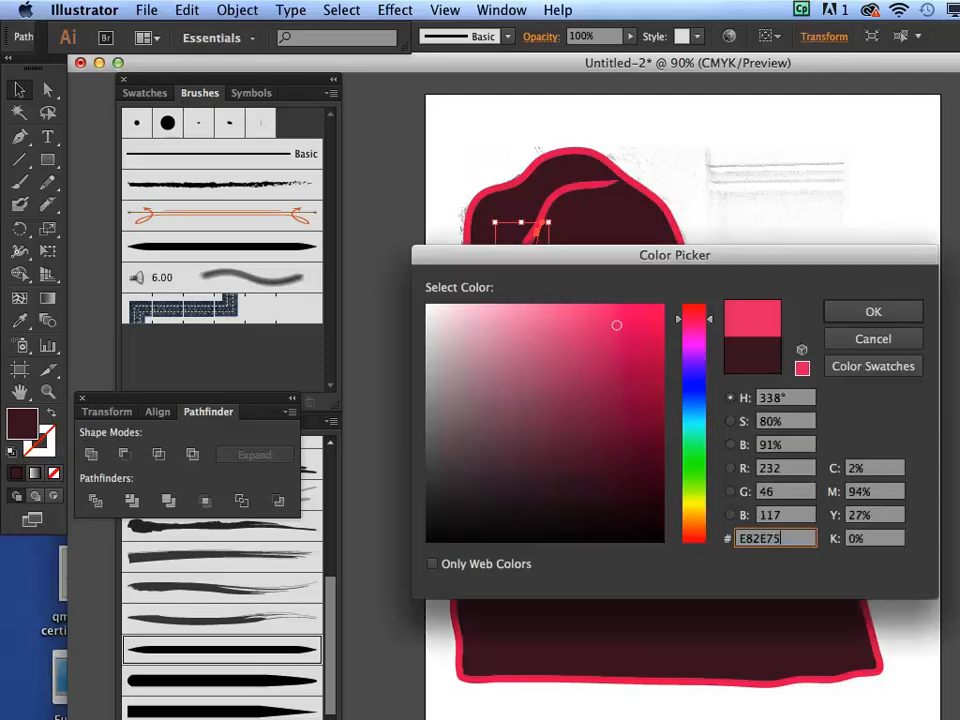
left_click(903, 312)
left_click(868, 280)
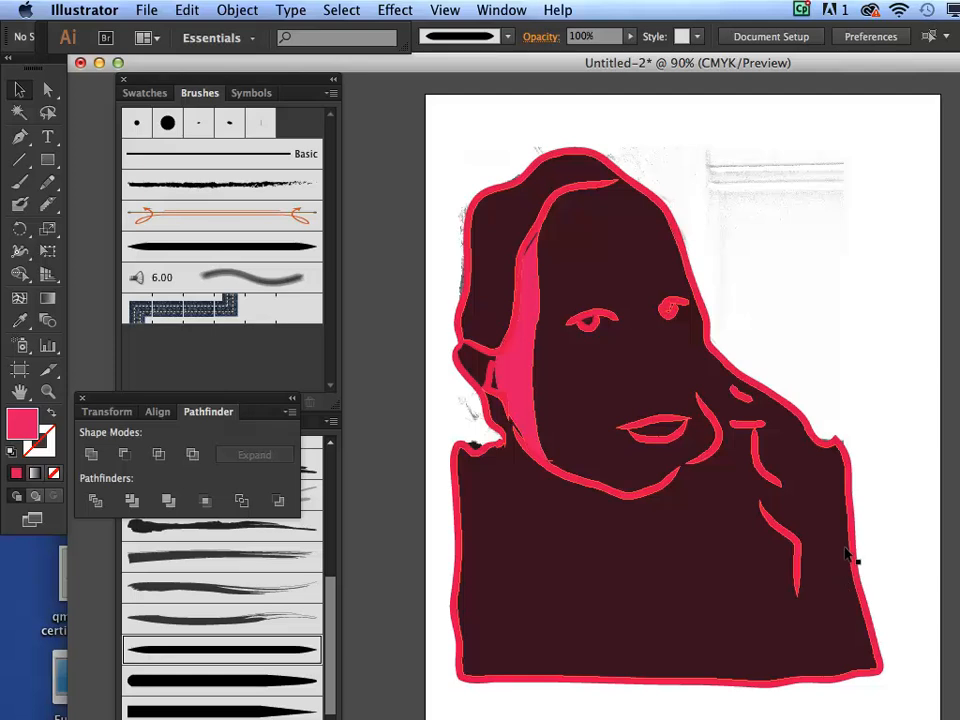
Step: Paint loose pink hair strands with the tapered ink brush from the crown and hairline out past the back of the head
left_click(45, 183)
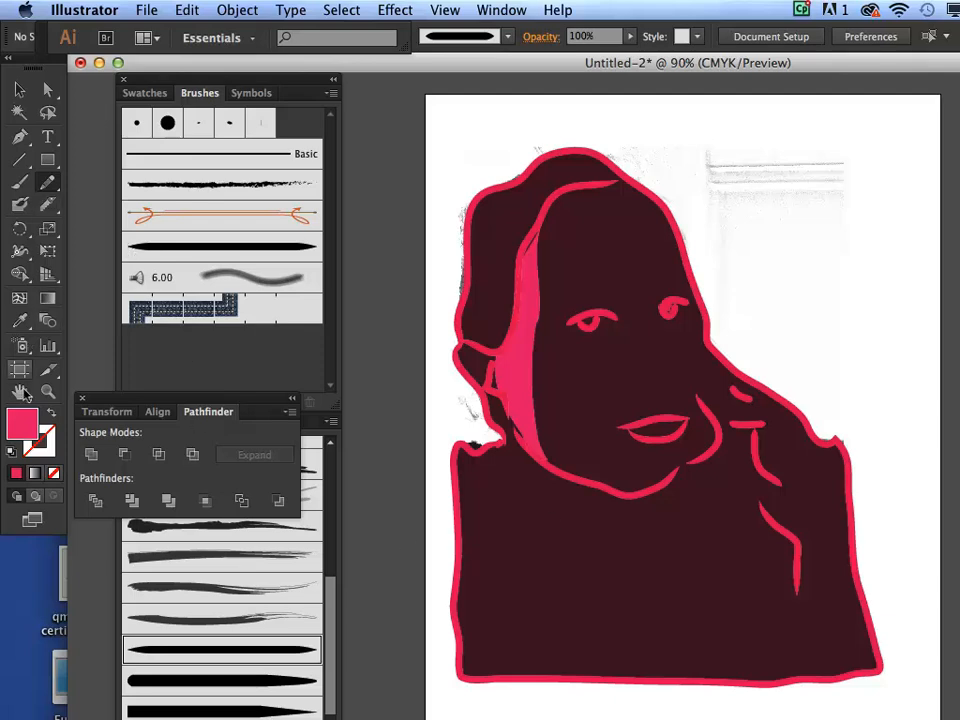
left_click(19, 183)
left_click(222, 246)
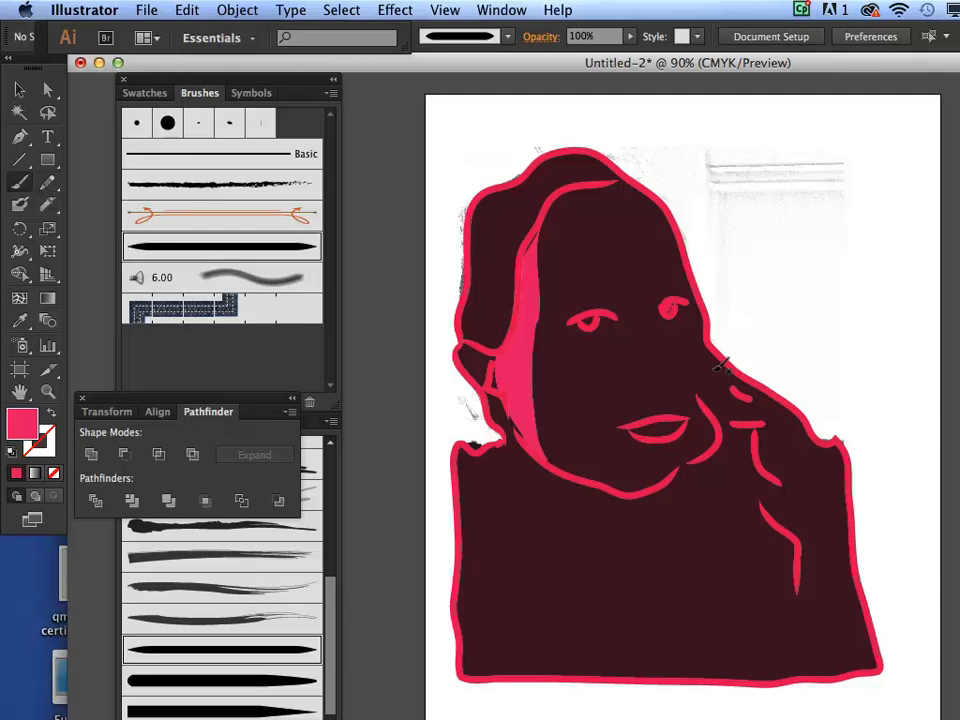
left_click_drag(612, 183, 534, 255)
left_click_drag(585, 172, 483, 213)
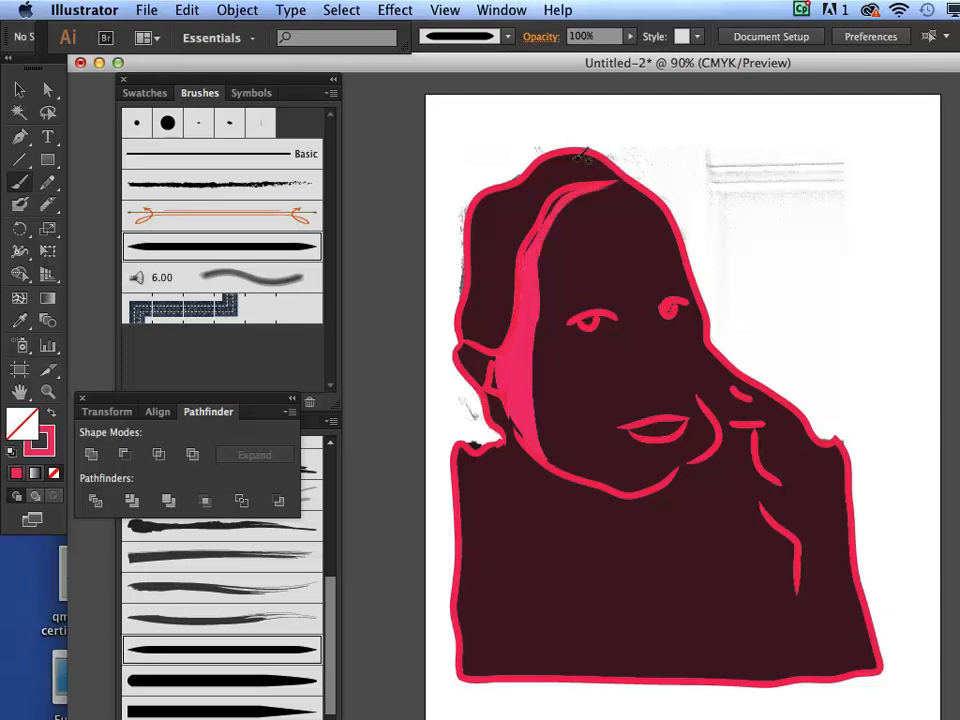
mouse_move(551, 158)
left_mouse_down()
mouse_move(520, 232)
mouse_move(439, 288)
left_mouse_up()
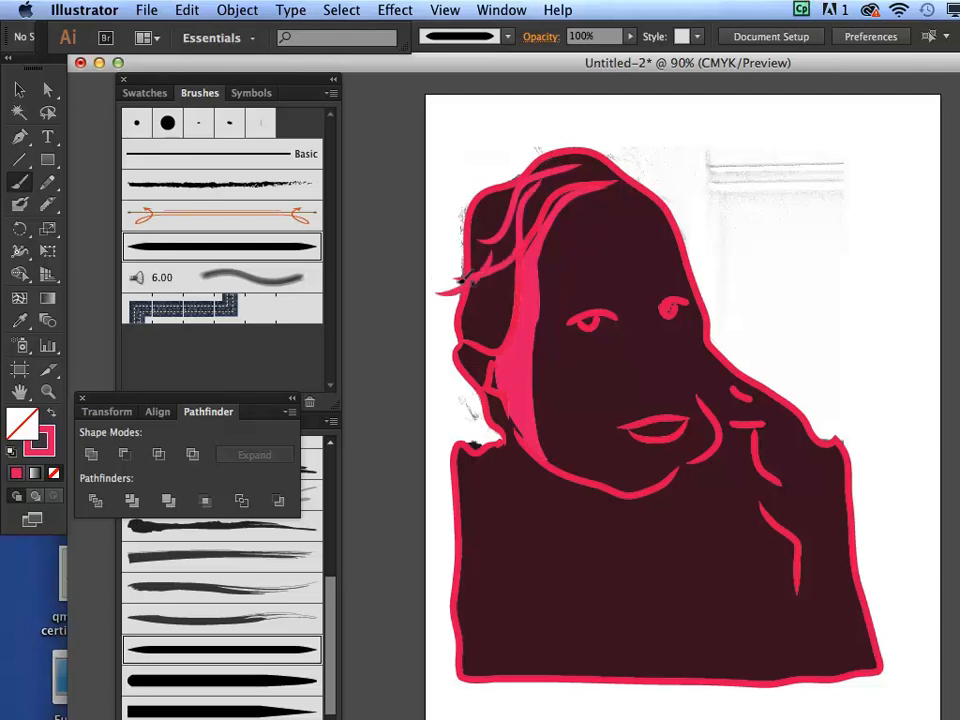
left_click_drag(426, 340, 460, 329)
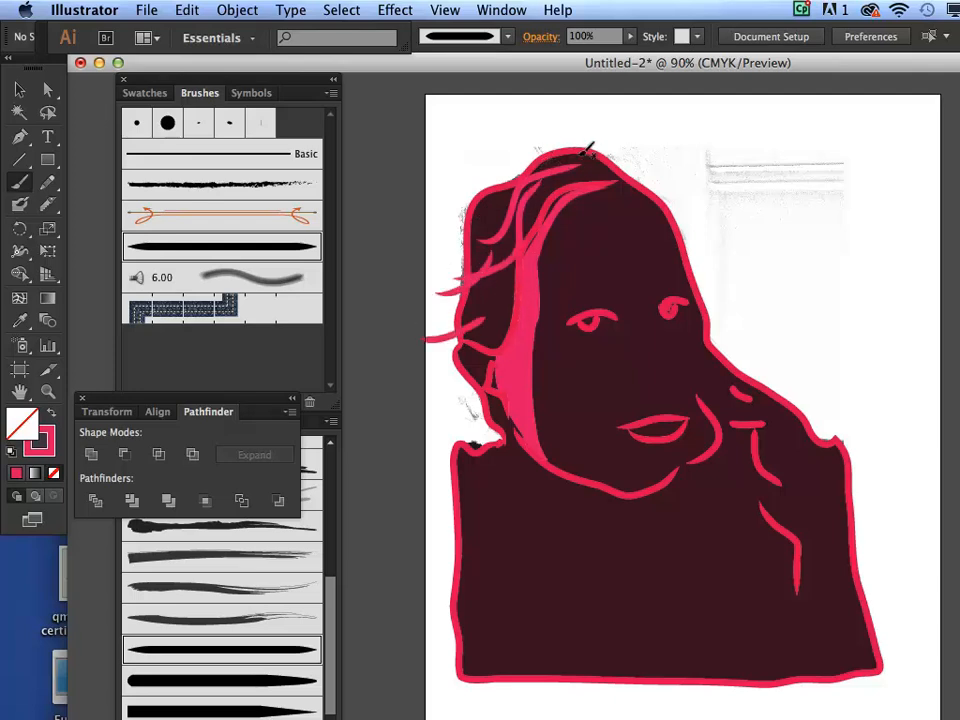
left_click_drag(588, 150, 530, 188)
key("super+a")
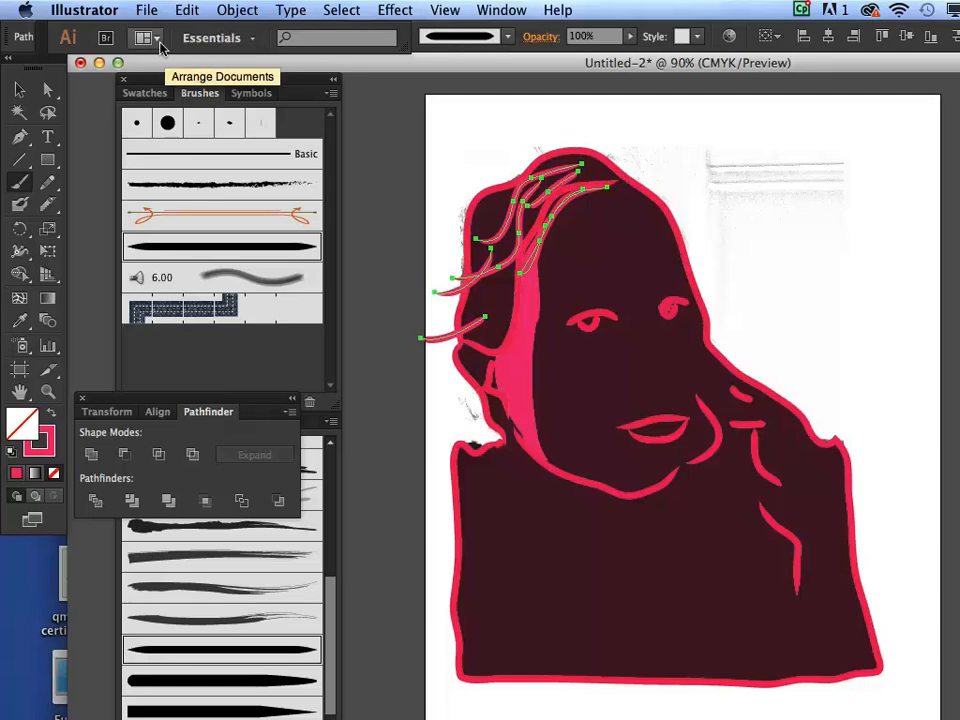
left_click(187, 10)
mouse_move(243, 16)
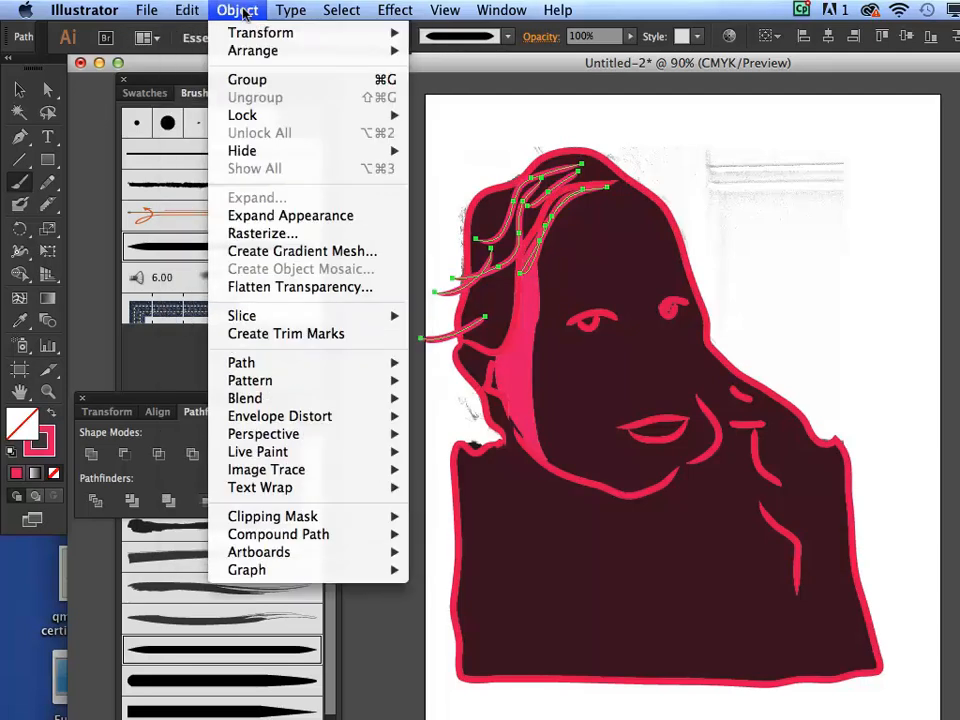
mouse_move(253, 314)
left_click(10, 138)
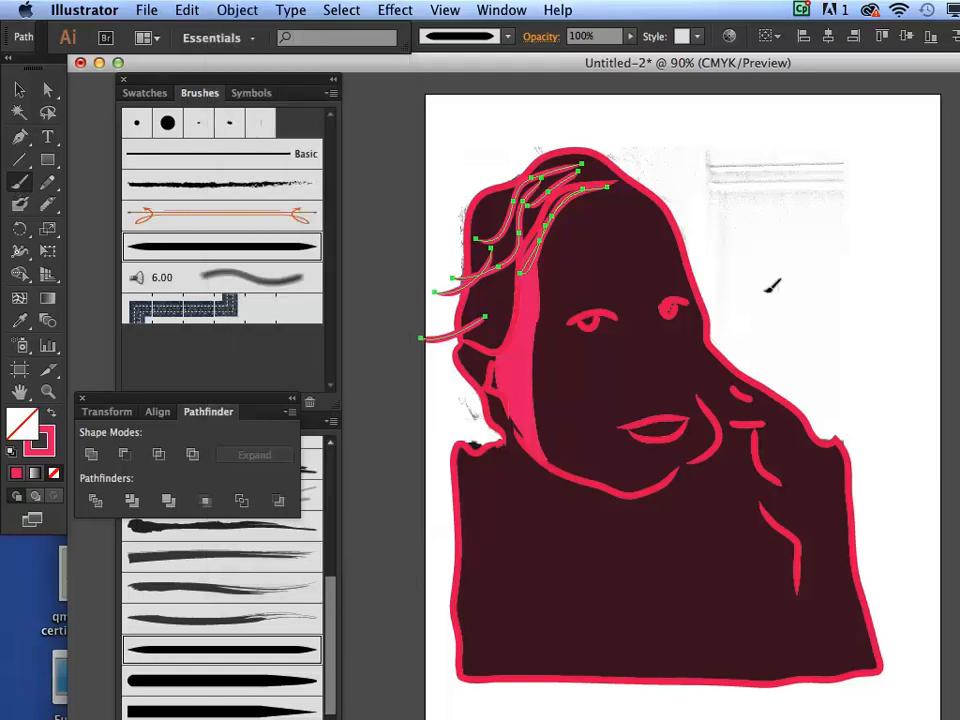
Step: Scribble a dense pink patch with the ink brush in the blank area beside the face, above the shoulder
mouse_move(784, 287)
left_mouse_down()
mouse_move(749, 285)
mouse_move(771, 250)
mouse_move(742, 268)
mouse_move(767, 243)
mouse_move(782, 256)
mouse_move(765, 282)
mouse_move(791, 258)
left_mouse_up()
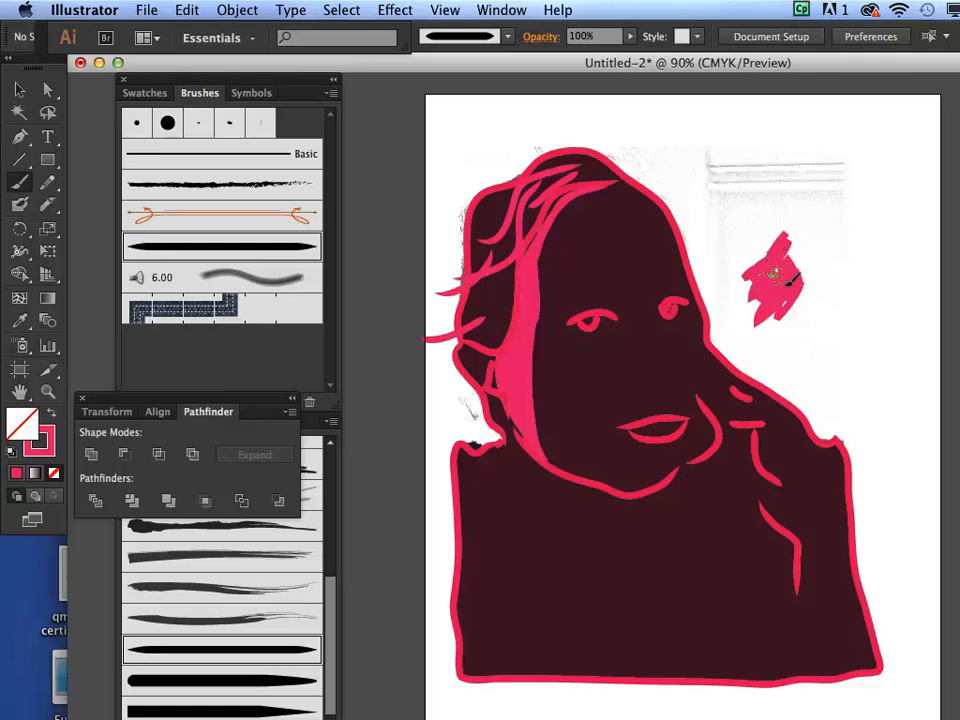
Step: Add a last brush stroke to the pink patch beside the face and expand the appearance of all its strokes
mouse_move(790, 225)
left_mouse_down()
mouse_move(806, 236)
mouse_move(789, 236)
mouse_move(785, 255)
left_mouse_up()
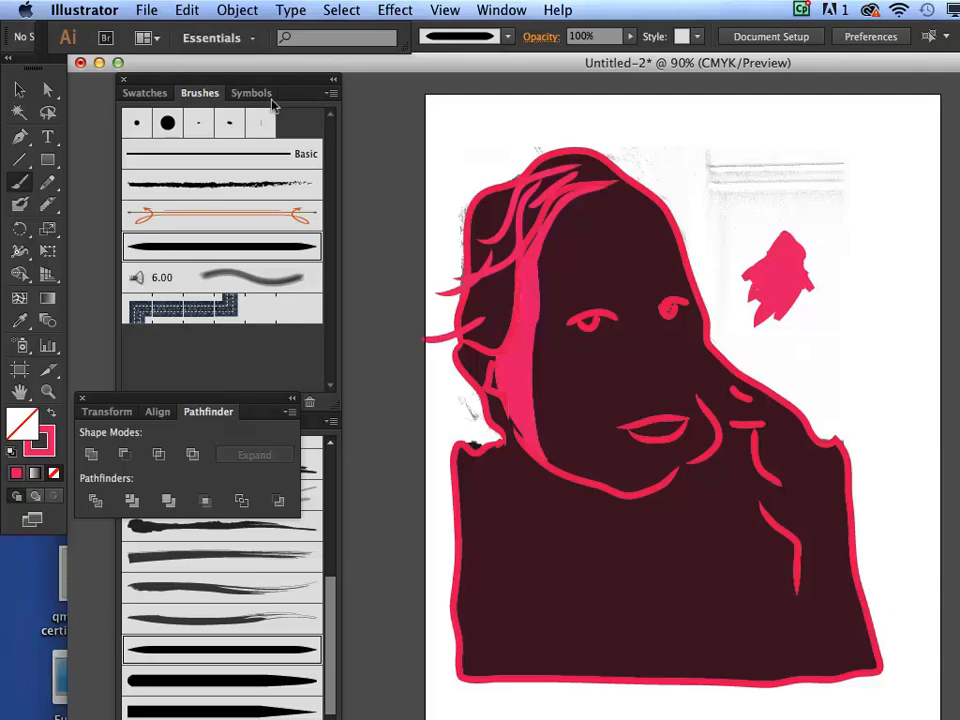
left_click(19, 89)
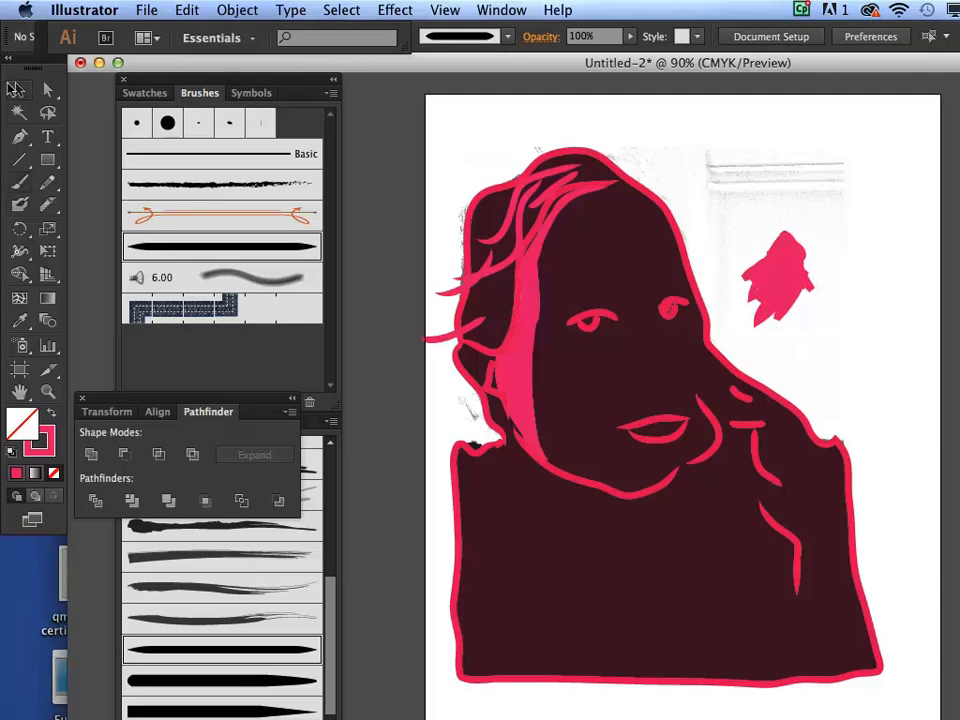
mouse_move(716, 216)
left_mouse_down()
mouse_move(834, 315)
mouse_move(851, 339)
mouse_move(843, 343)
left_mouse_up()
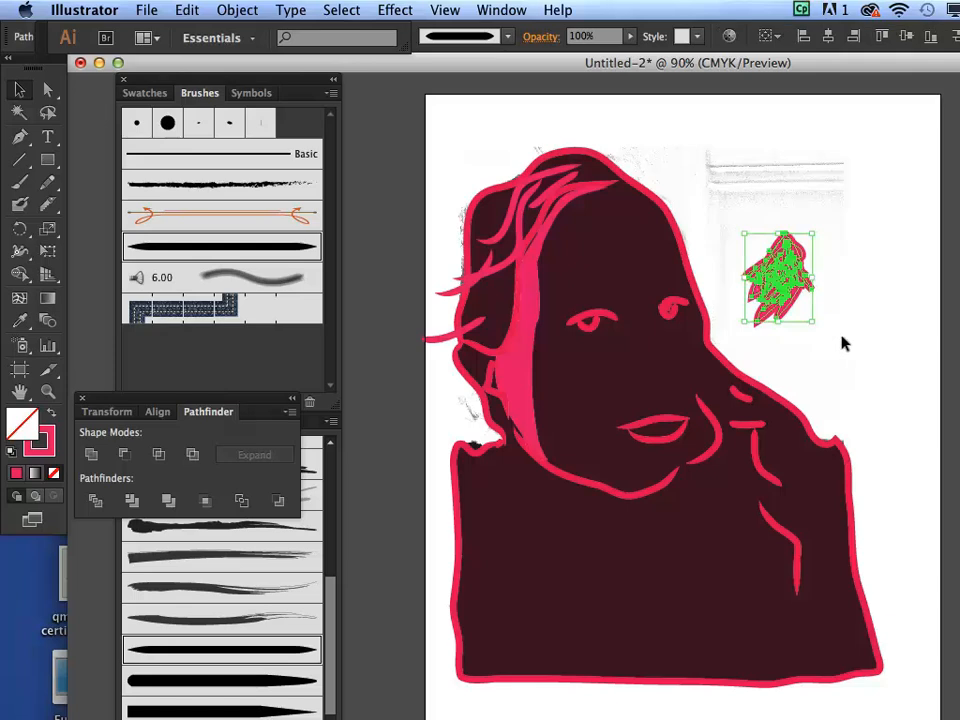
left_click(179, 9)
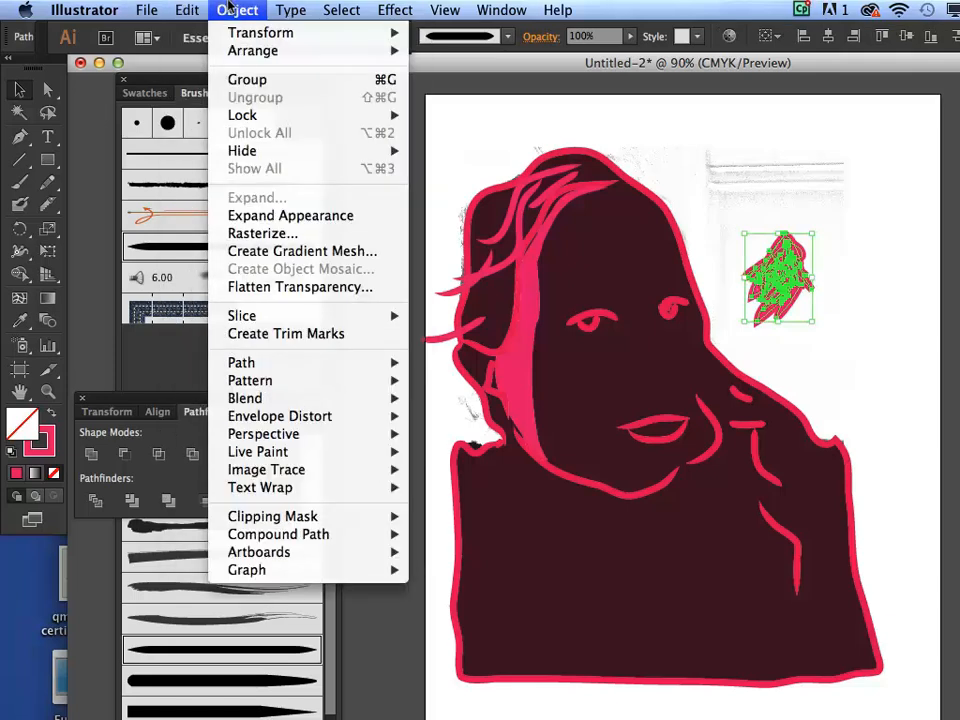
left_click(302, 214)
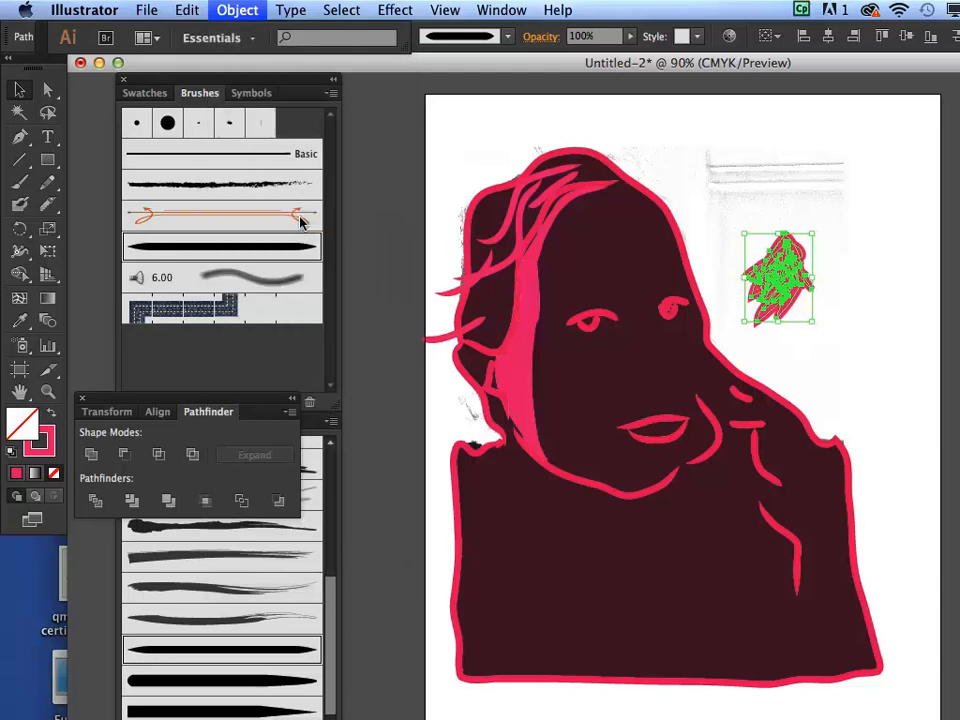
Step: Combine the overlapping expanded strokes of the pink patch with the Pathfinder Merge operation
left_click(193, 9)
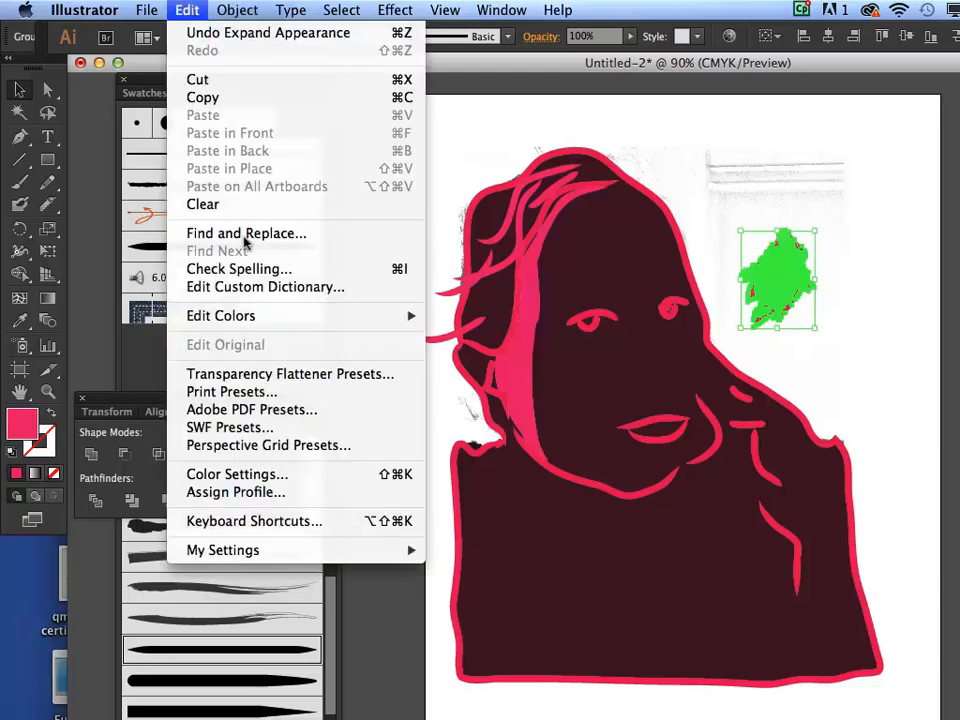
mouse_move(234, 11)
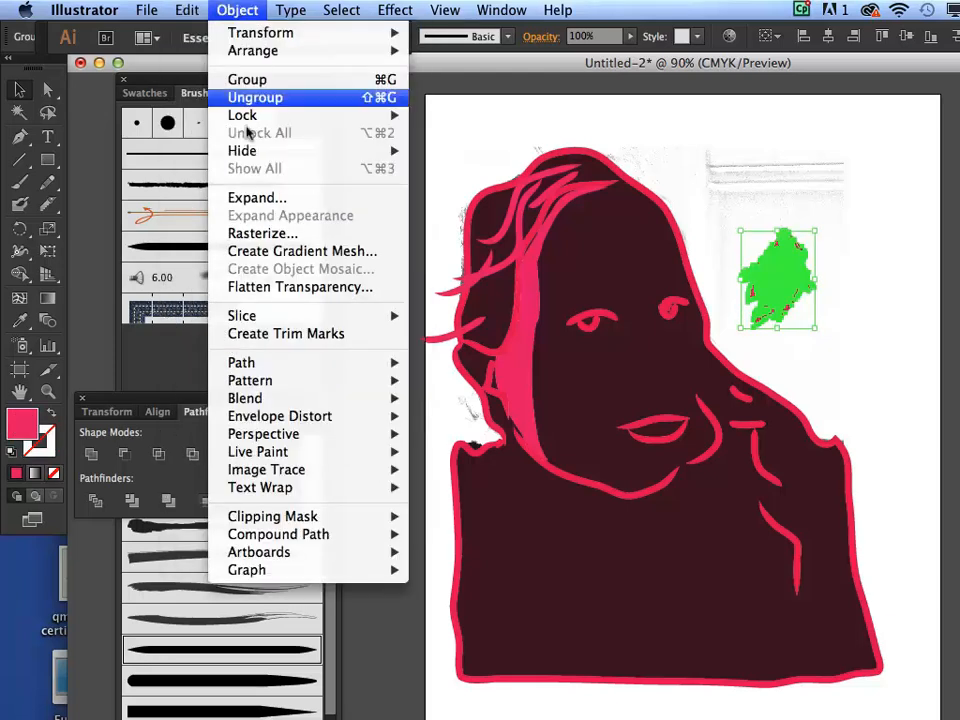
left_click(256, 201)
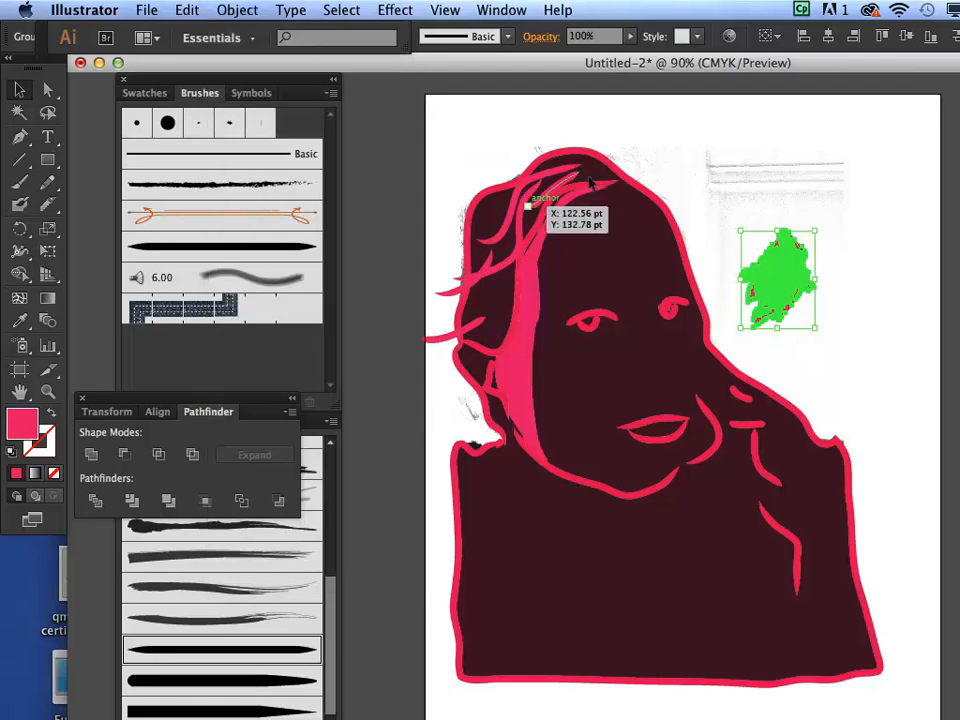
left_click(866, 272)
left_click_drag(718, 233, 868, 340)
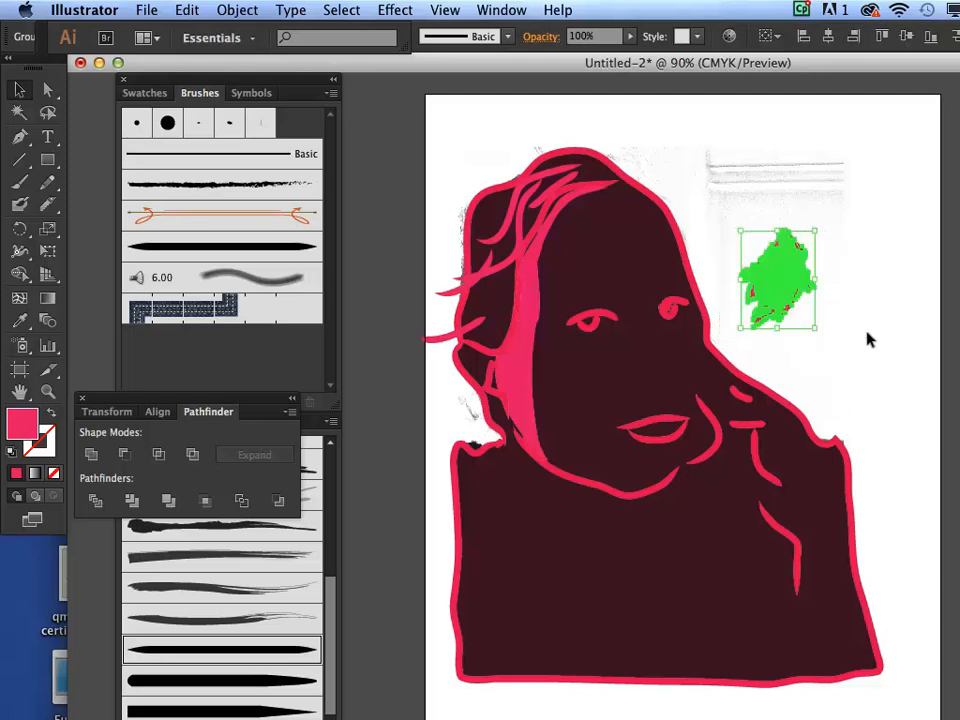
left_click(168, 500)
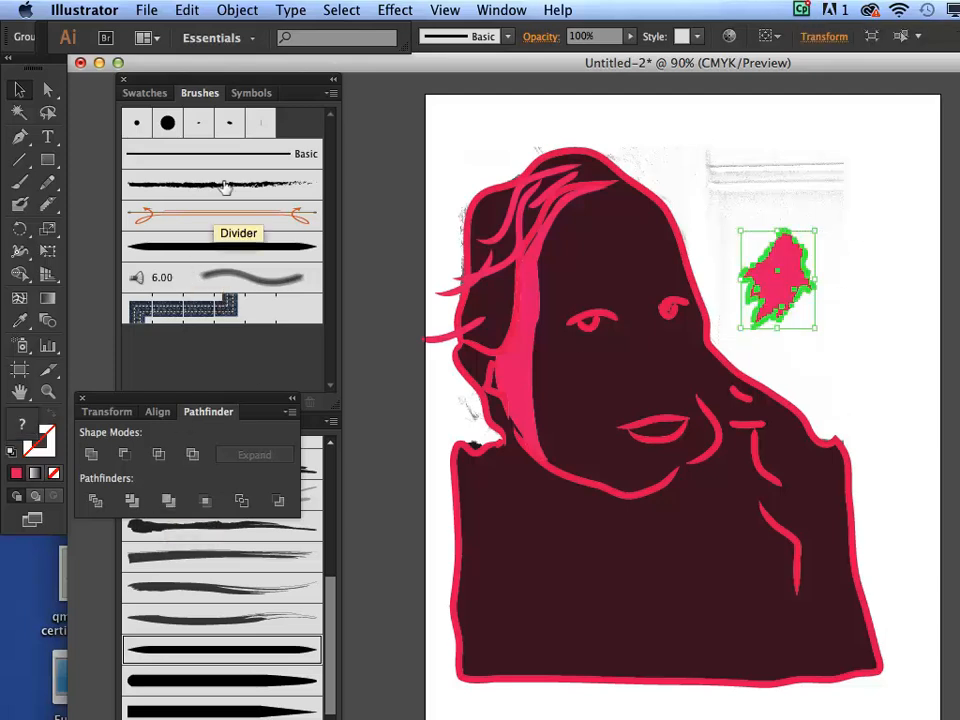
left_click(184, 6)
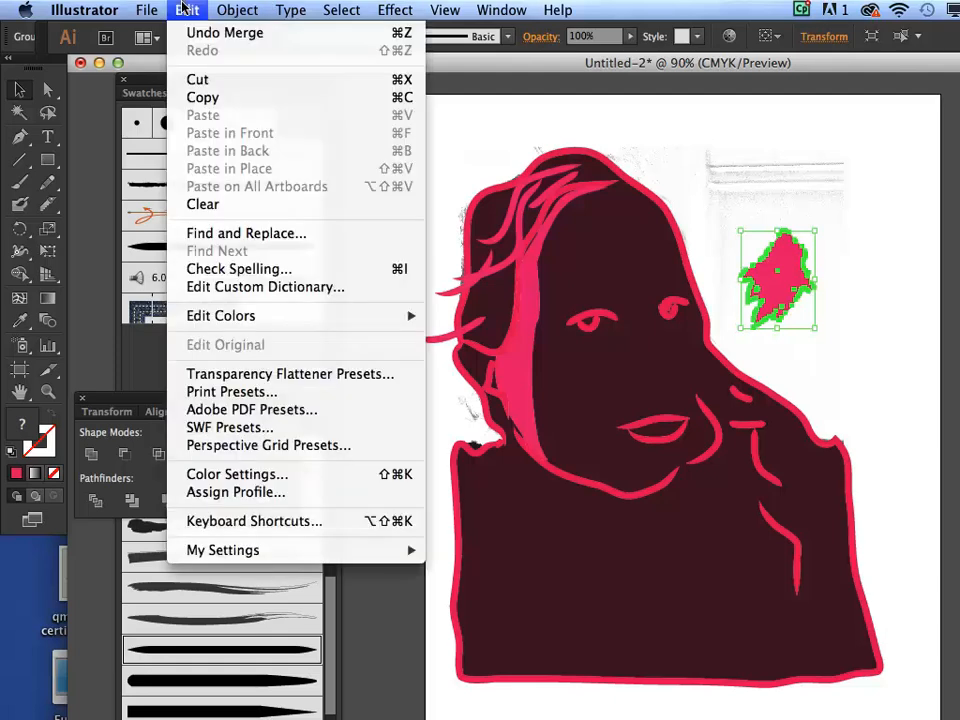
mouse_move(237, 10)
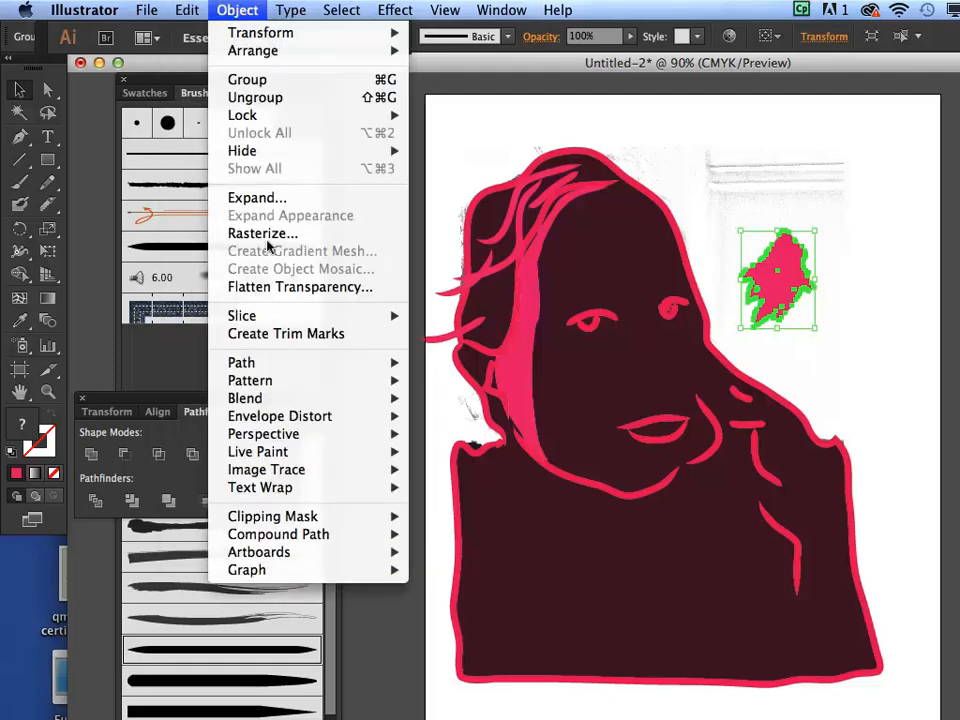
left_click(292, 196)
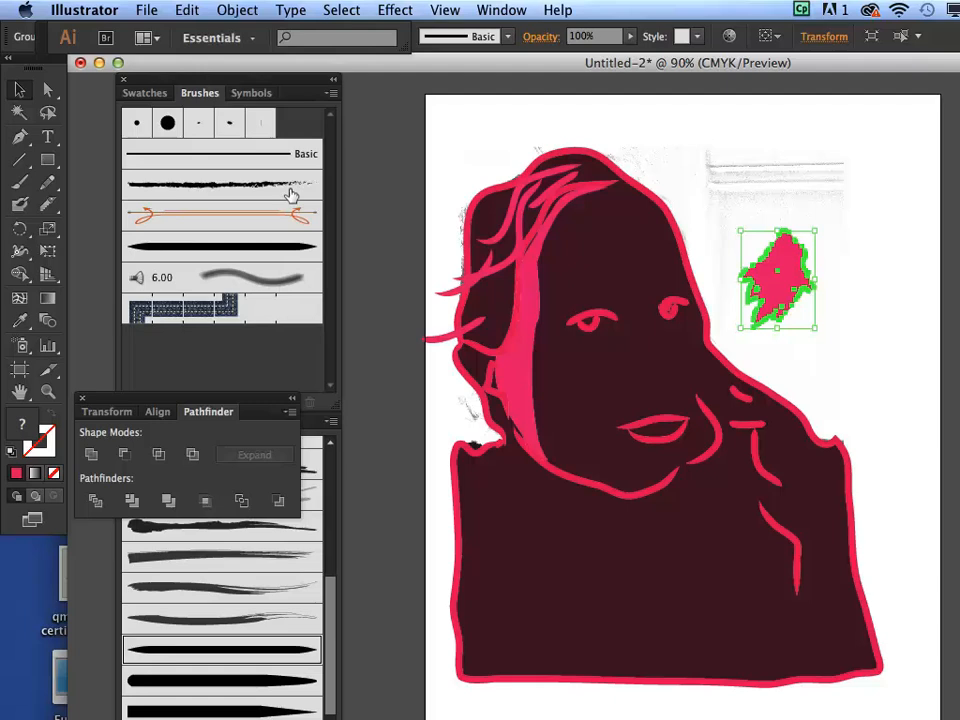
left_click(868, 270)
left_click(800, 280)
right_click(769, 263)
mouse_move(832, 402)
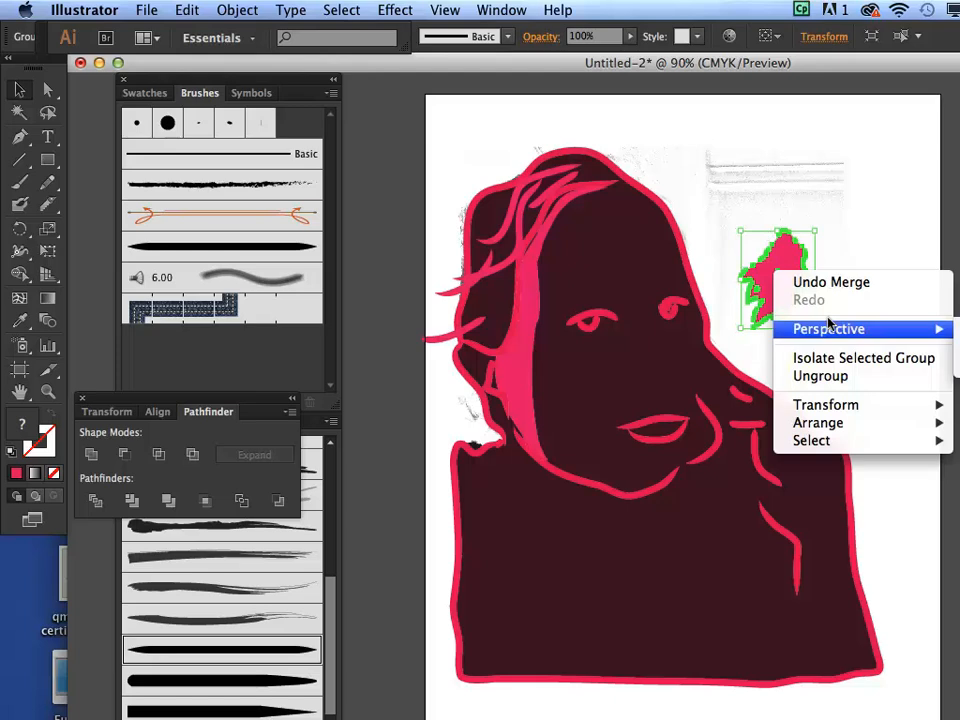
left_click(858, 152)
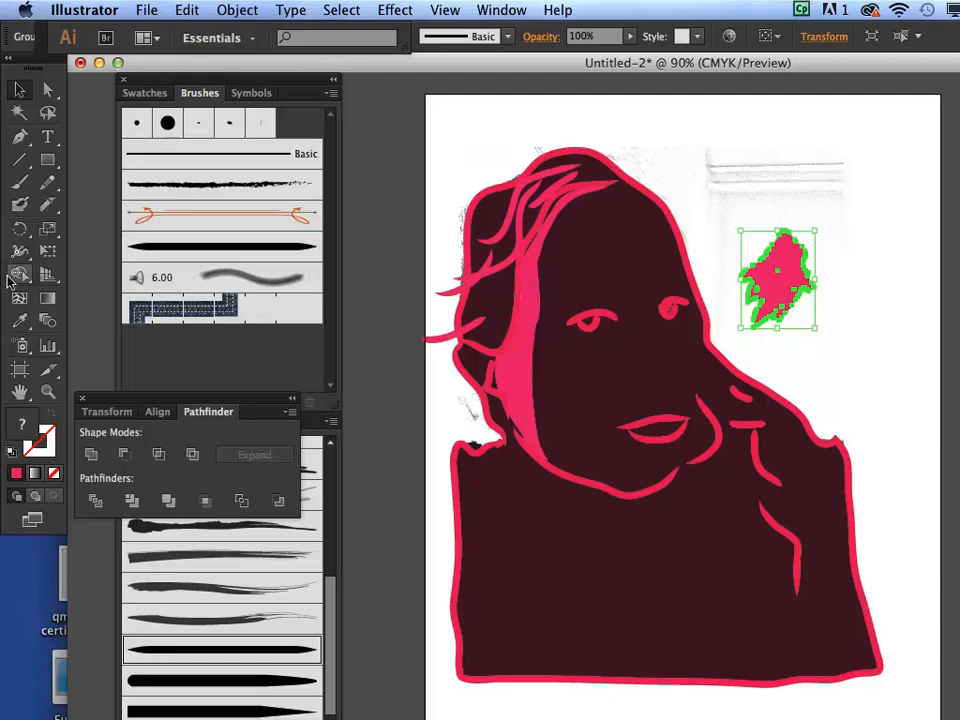
Step: Deselect the merged patch and start saving the illustration
left_click(18, 88)
left_click(584, 651)
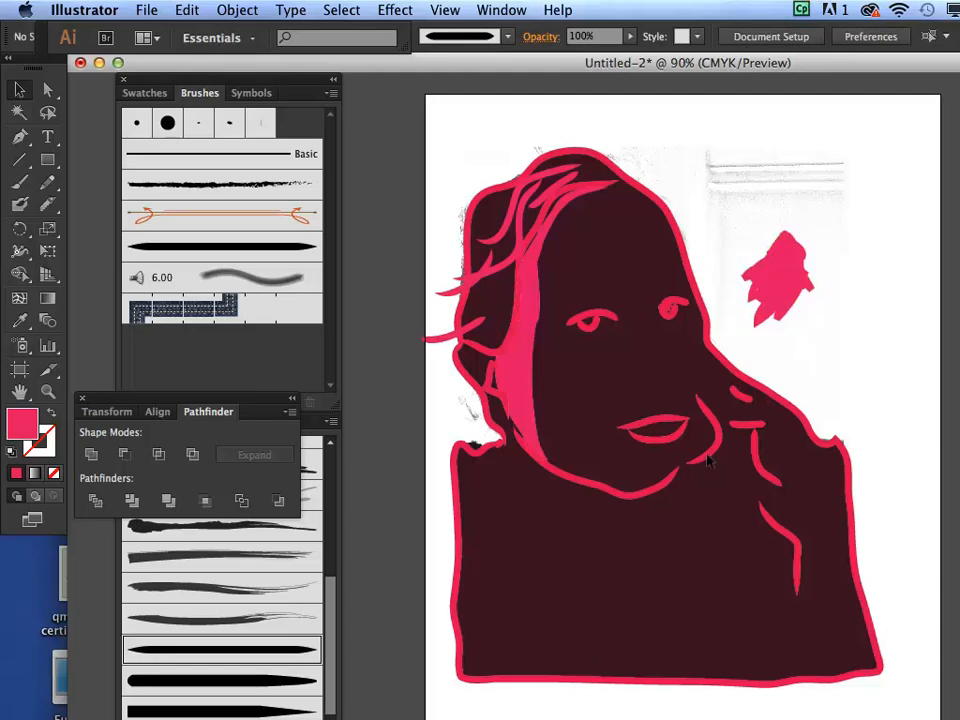
left_click(146, 9)
left_click(171, 169)
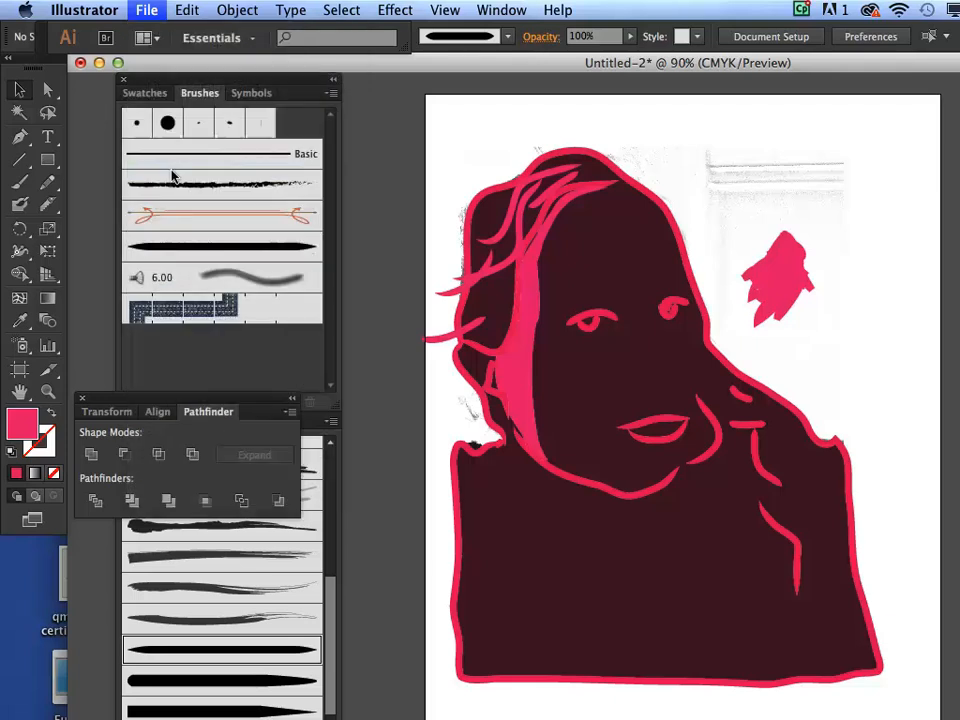